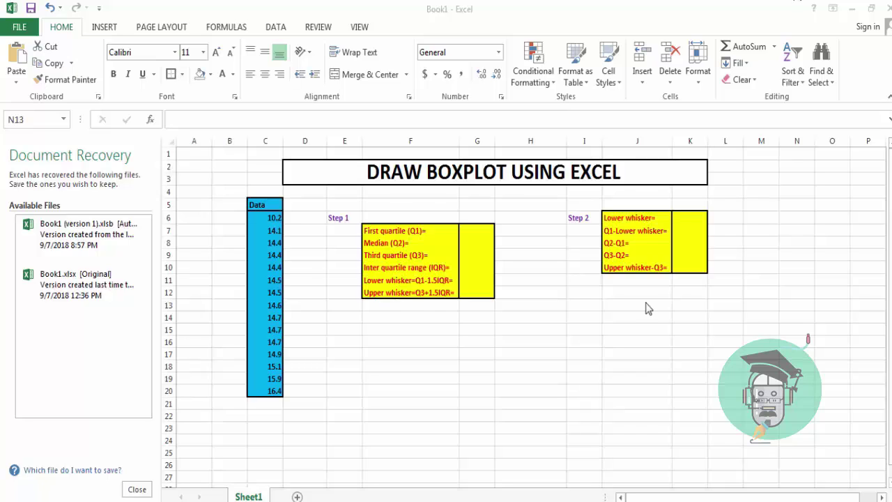
Calculate the first quartile in G7 with the QUARTILE function over the data C6:C20, using quart 1.
{"action": "left_click", "coordinate": [468, 231]}
{"action": "type", "text": "="}
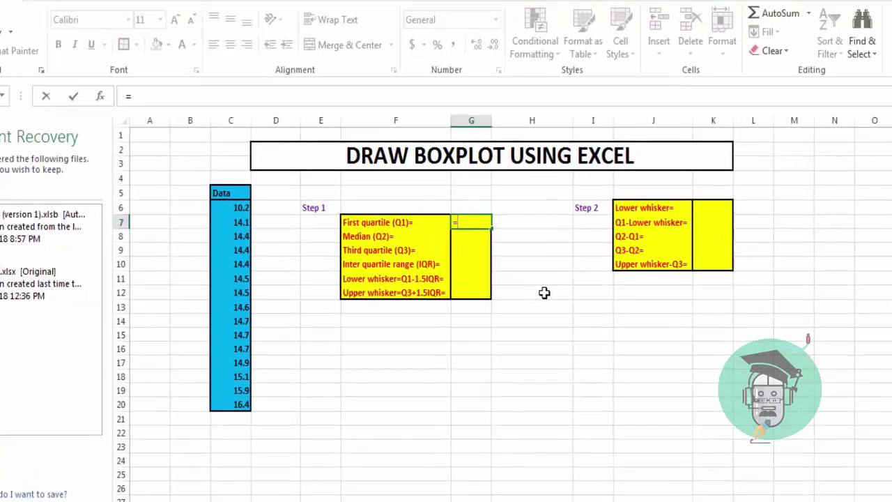
{"action": "type", "text": "quartile"}
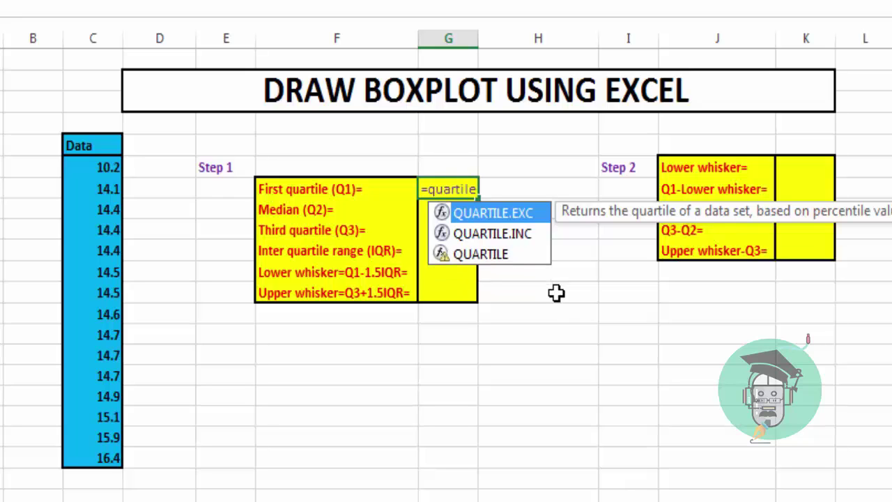
{"action": "type", "text": "("}
{"action": "left_click_drag", "start_coordinate": [80, 168], "coordinate": [76, 452]}
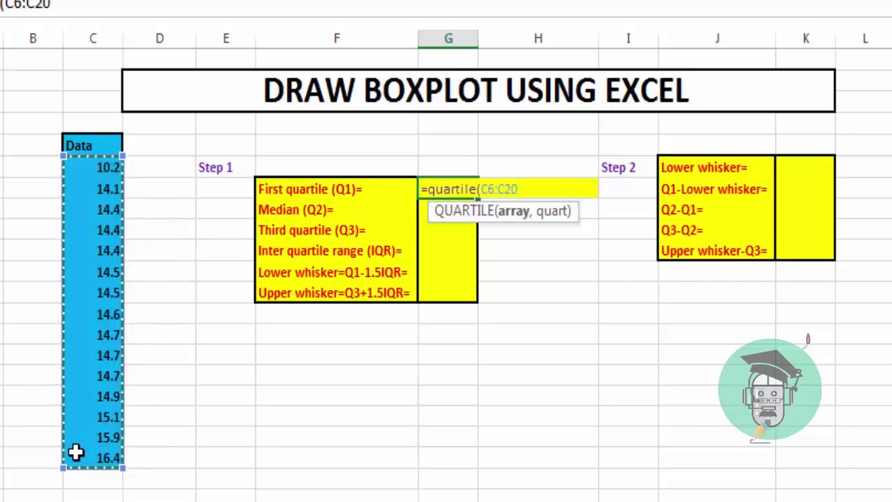
{"action": "type", "text": ","}
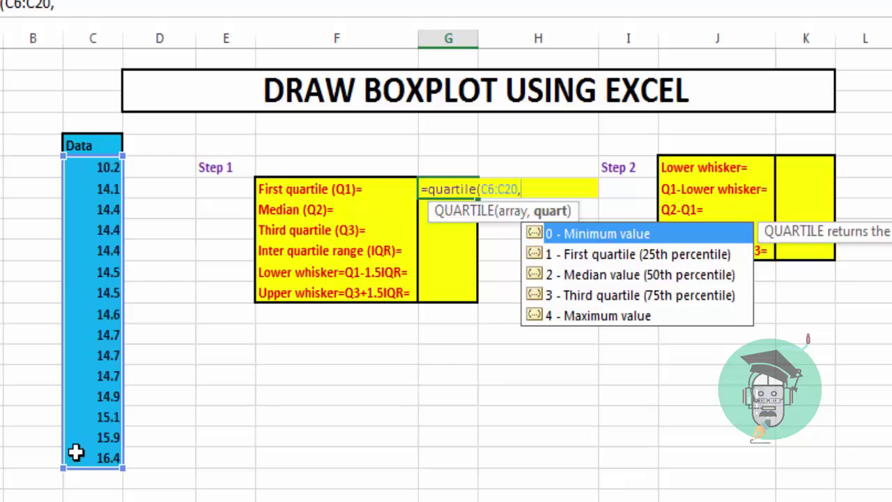
{"action": "type", "text": "1)"}
{"action": "key", "text": "Return"}
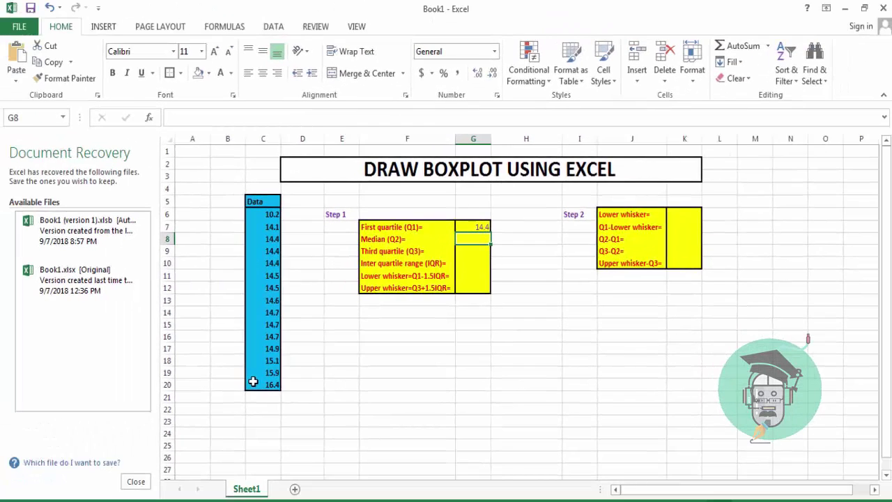
Calculate the median in G8 with the QUARTILE function over C6:C20, using quart 2.
{"action": "type", "text": "="}
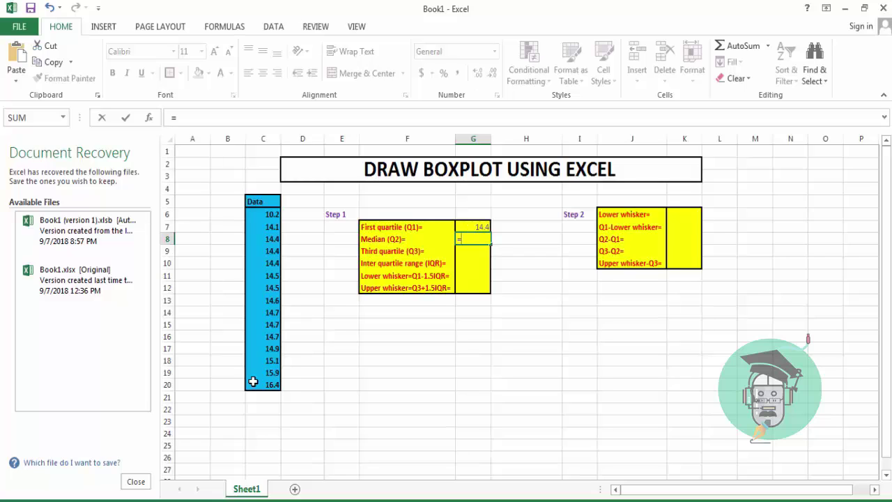
{"action": "type", "text": "quarti"}
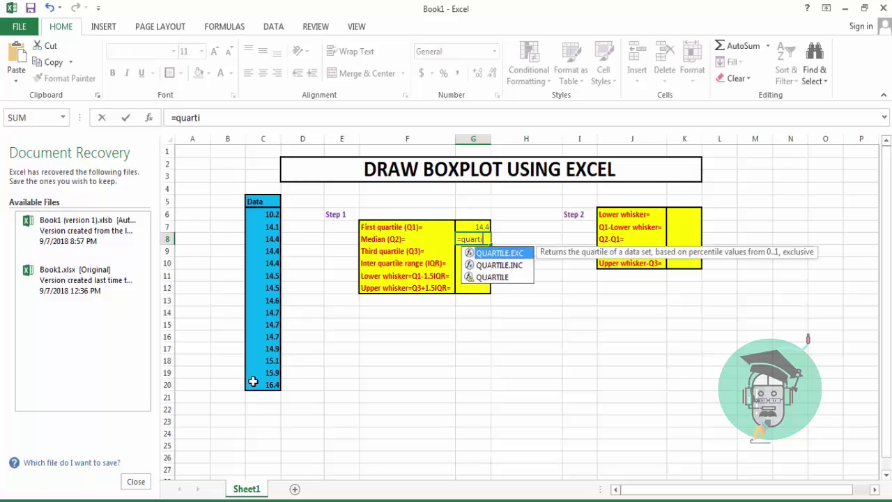
{"action": "type", "text": "le("}
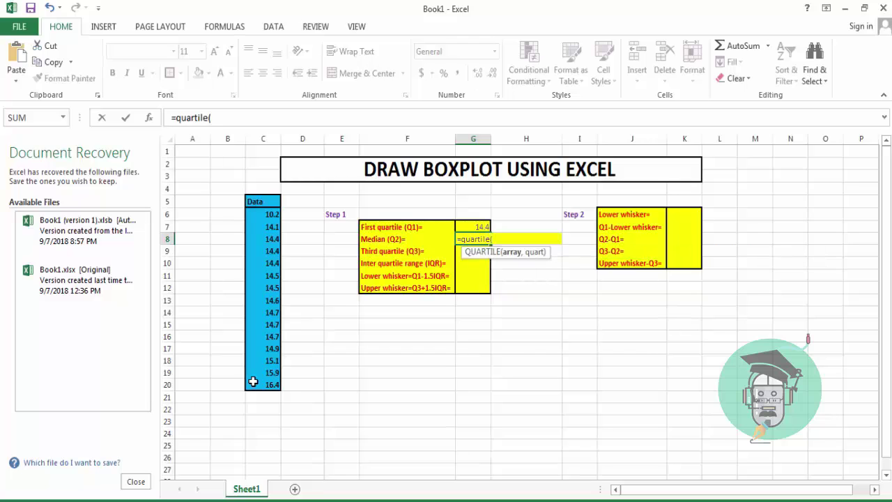
{"action": "left_click_drag", "start_coordinate": [267, 213], "coordinate": [255, 383]}
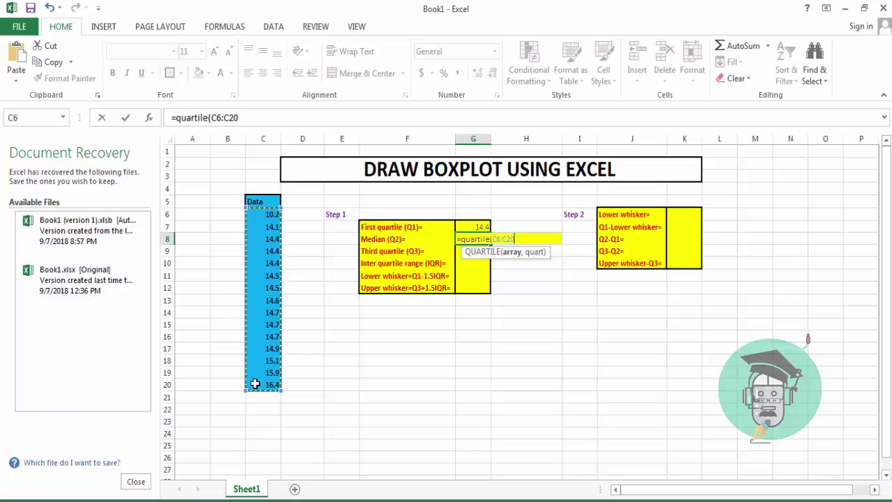
{"action": "type", "text": ","}
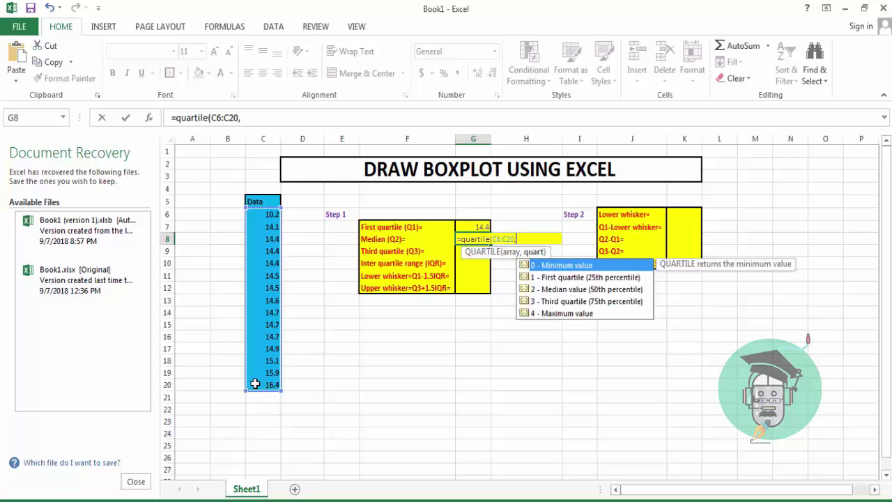
{"action": "type", "text": "2)"}
{"action": "key", "text": "Return"}
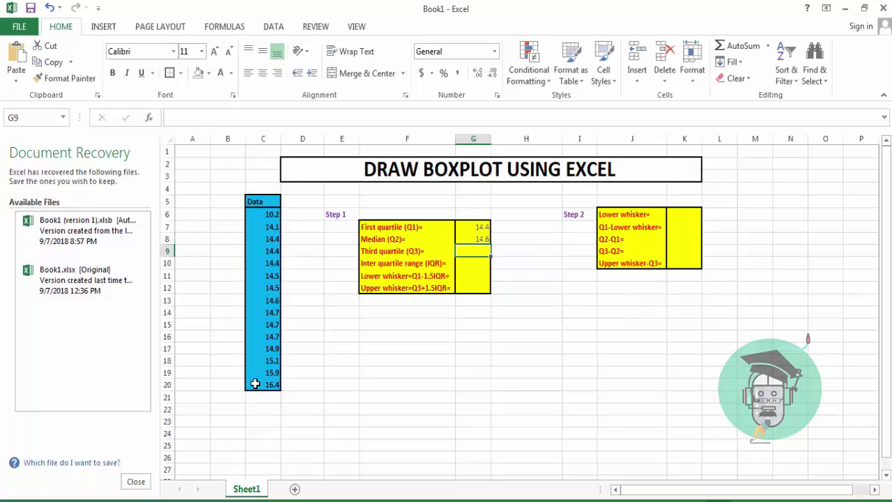
Calculate the third quartile in G9 with the QUARTILE function over C6:C20, using quart 3.
{"action": "type", "text": "="}
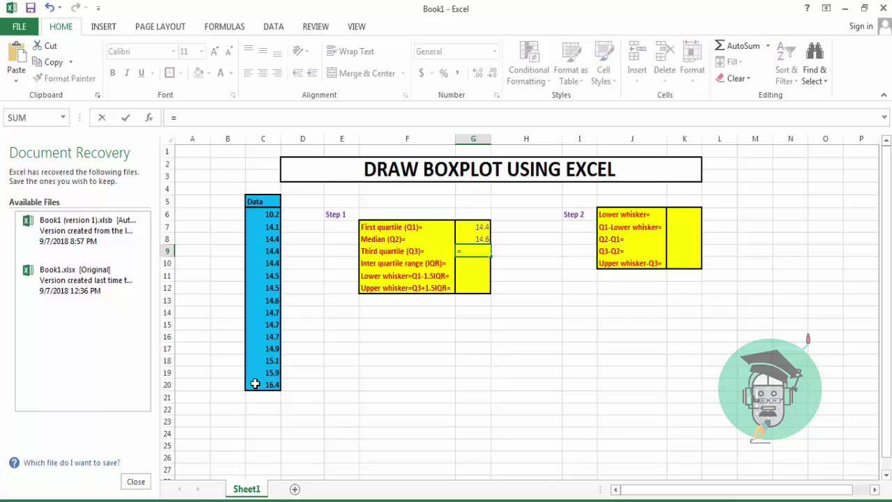
{"action": "type", "text": "q"}
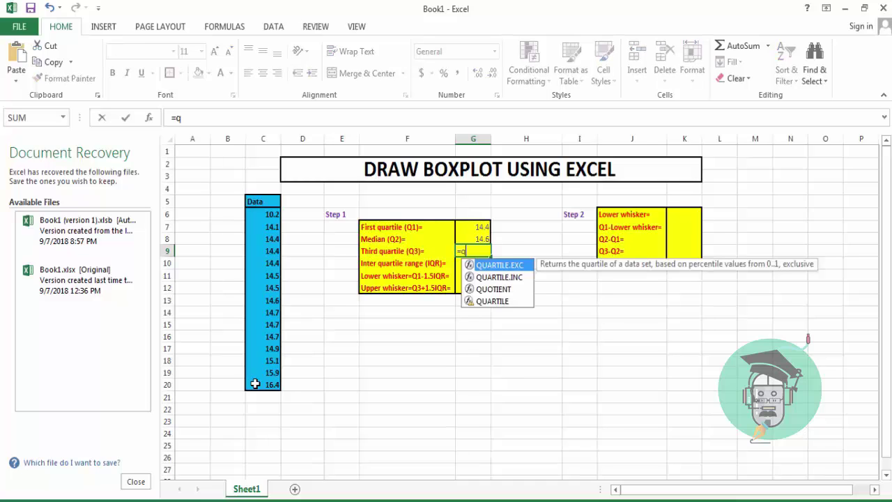
{"action": "type", "text": "uartile("}
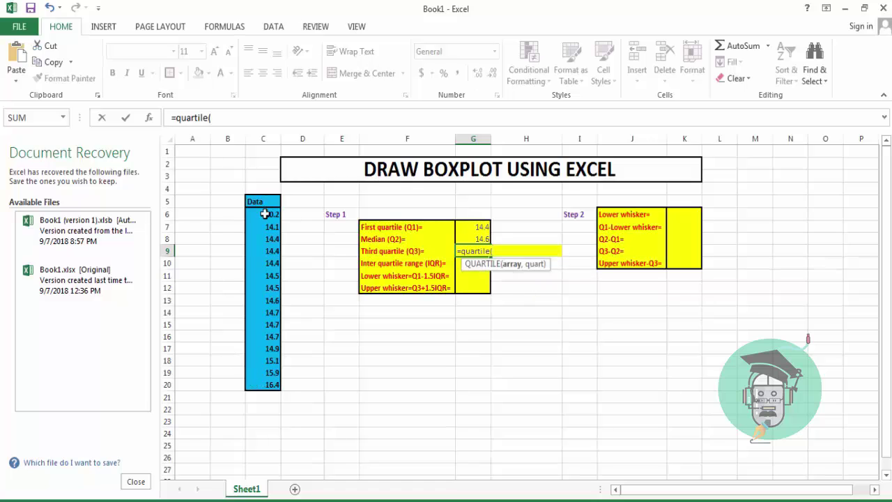
{"action": "left_click_drag", "start_coordinate": [264, 213], "coordinate": [259, 382]}
{"action": "type", "text": ","}
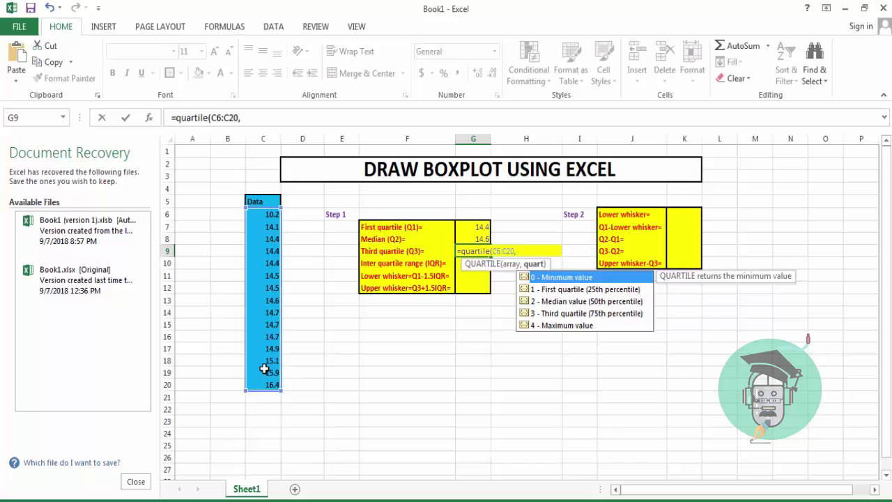
{"action": "type", "text": "3)"}
{"action": "key", "text": "Return"}
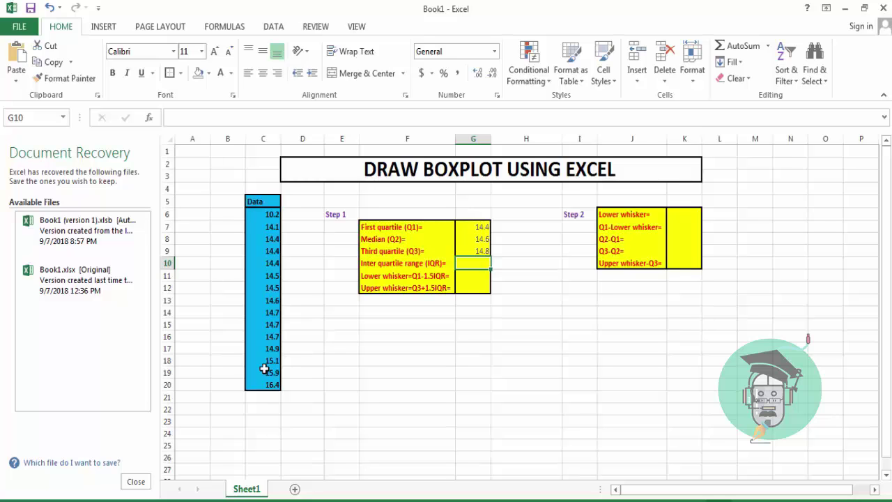
Calculate the inter quartile range in G10 with the formula =G9-G7.
{"action": "type", "text": "="}
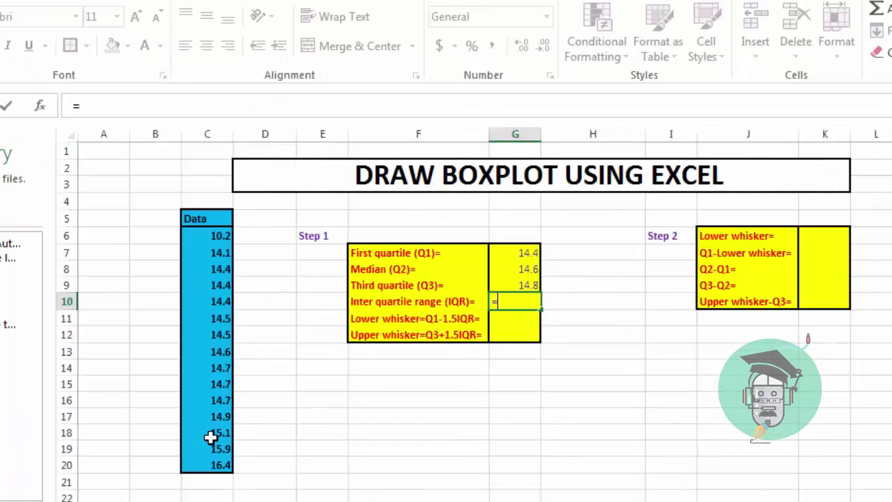
{"action": "left_click", "coordinate": [527, 282]}
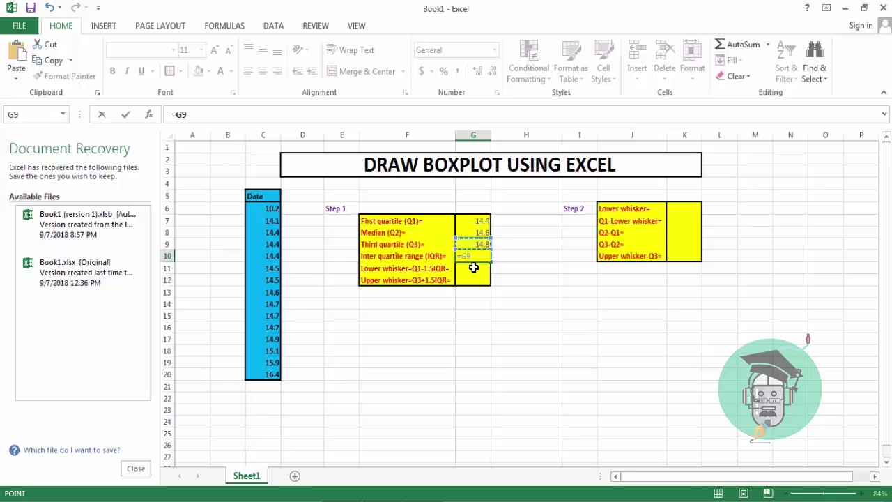
{"action": "type", "text": "-"}
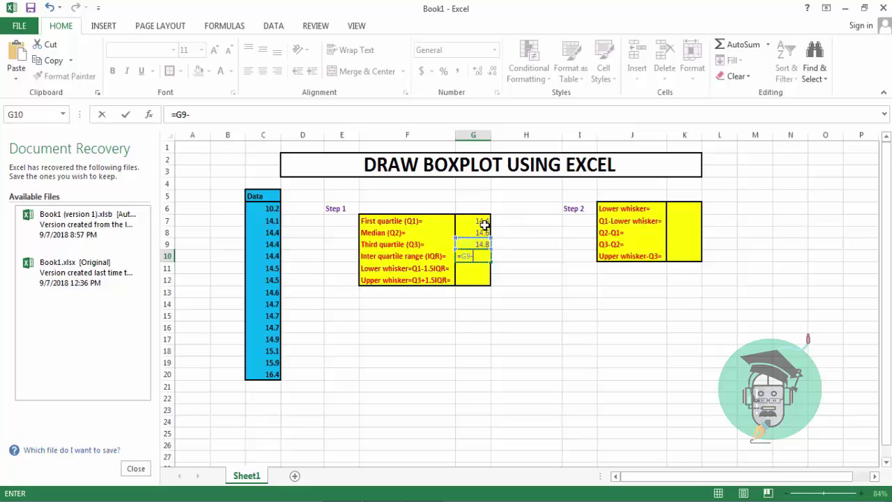
{"action": "left_click", "coordinate": [484, 223]}
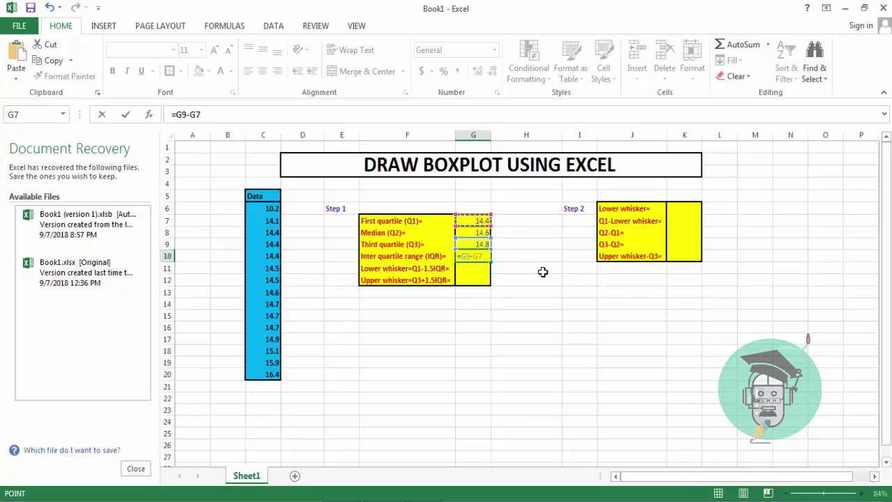
{"action": "key", "text": "Return"}
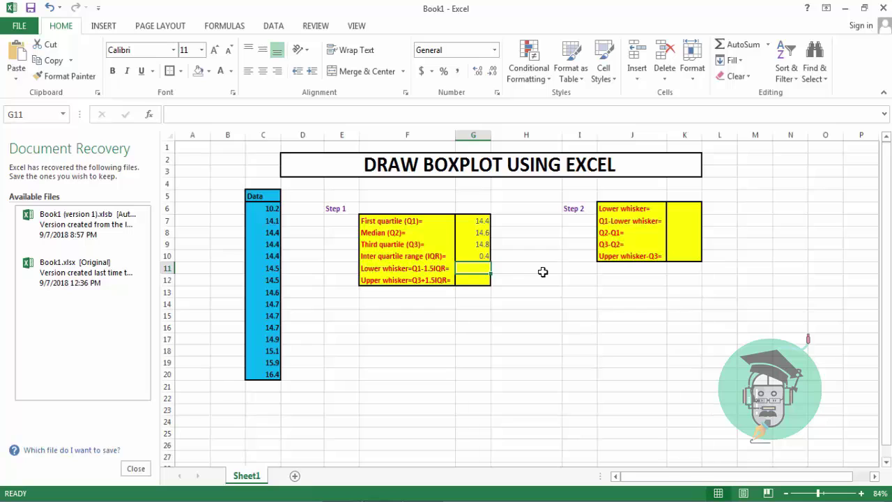
Calculate the lower whisker in G11 with the formula =G7-1.5*G10.
{"action": "type", "text": "="}
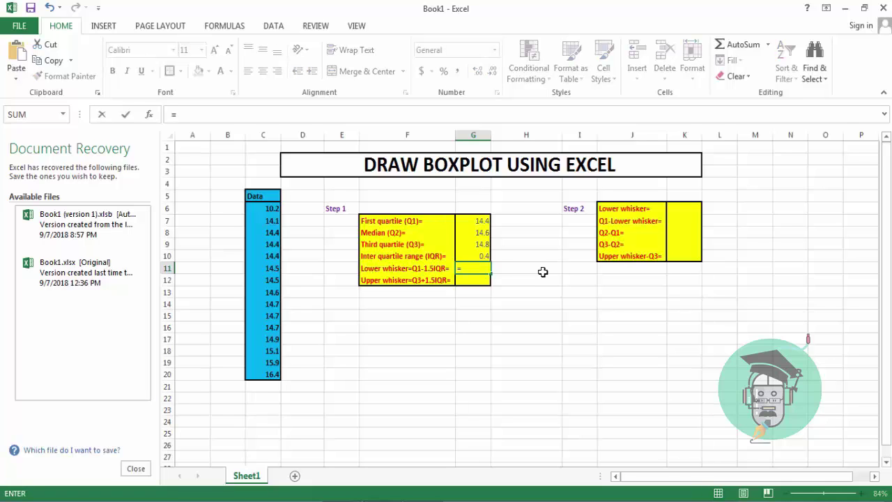
{"action": "left_click", "coordinate": [481, 221]}
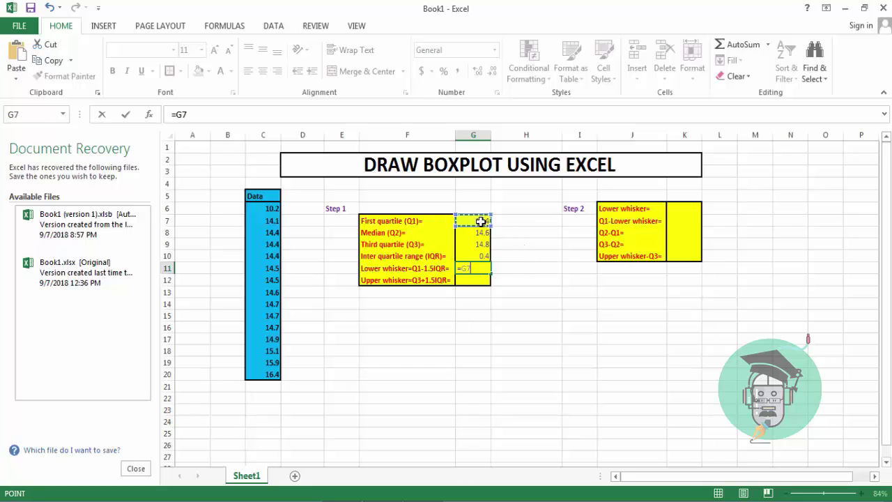
{"action": "type", "text": "-"}
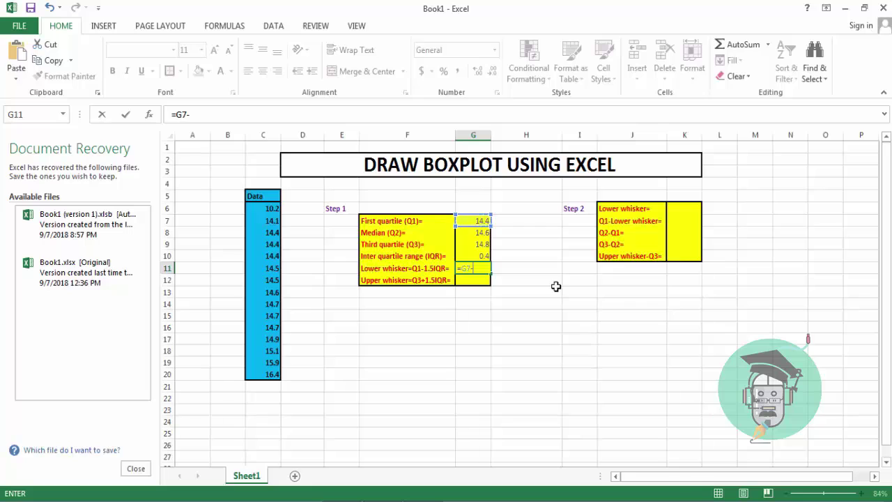
{"action": "type", "text": "1.5*"}
{"action": "left_click", "coordinate": [483, 255]}
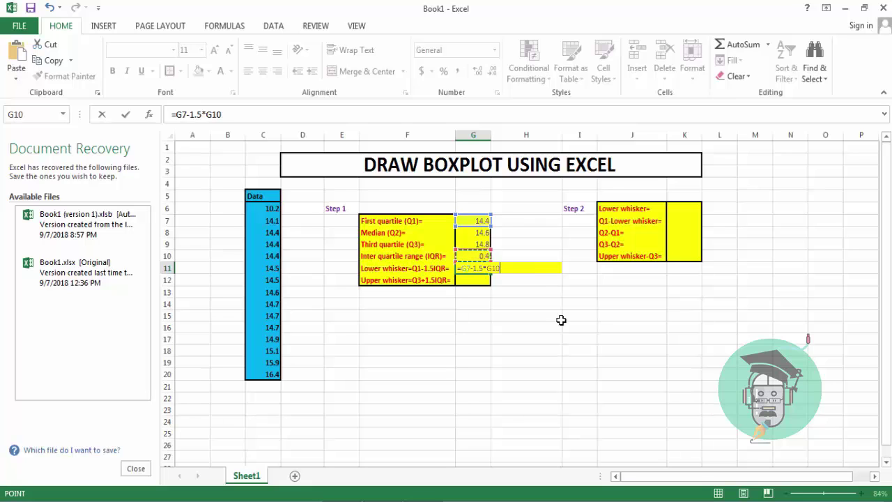
{"action": "key", "text": "Return"}
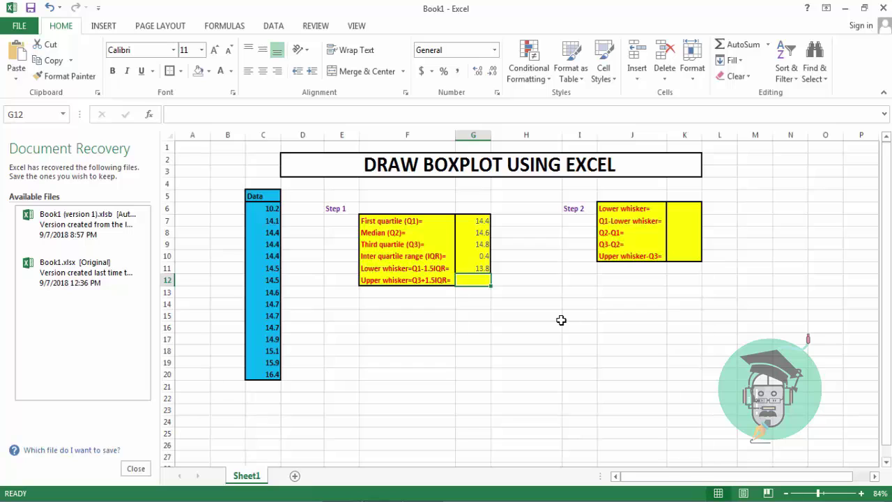
Calculate the upper whisker in G12 with the formula =G9+1.5*G10.
{"action": "type", "text": "="}
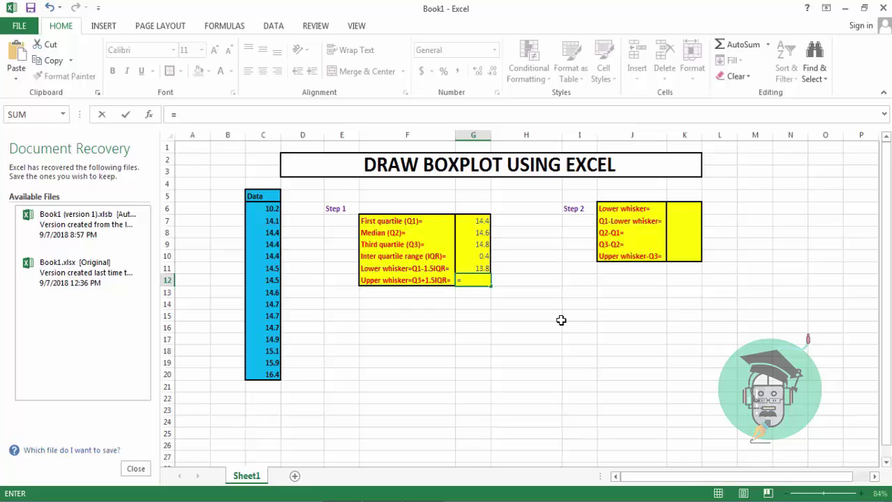
{"action": "left_click", "coordinate": [481, 245]}
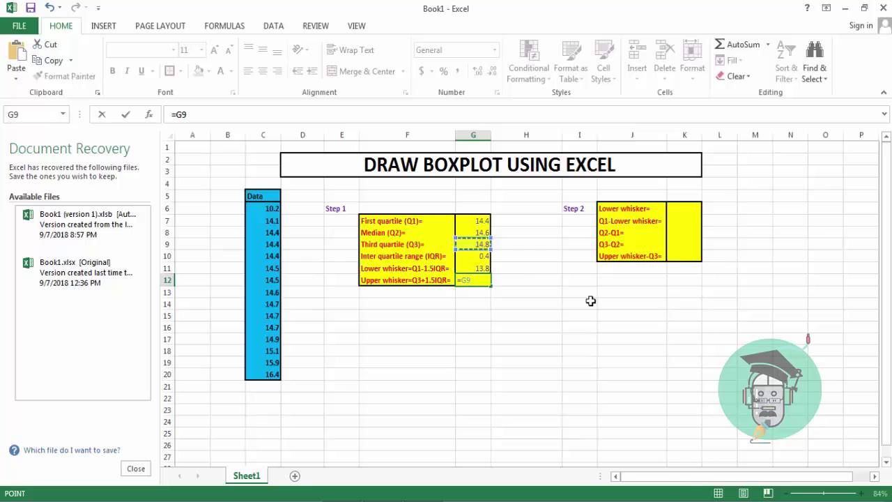
{"action": "type", "text": "+1.5*"}
{"action": "left_click", "coordinate": [474, 258]}
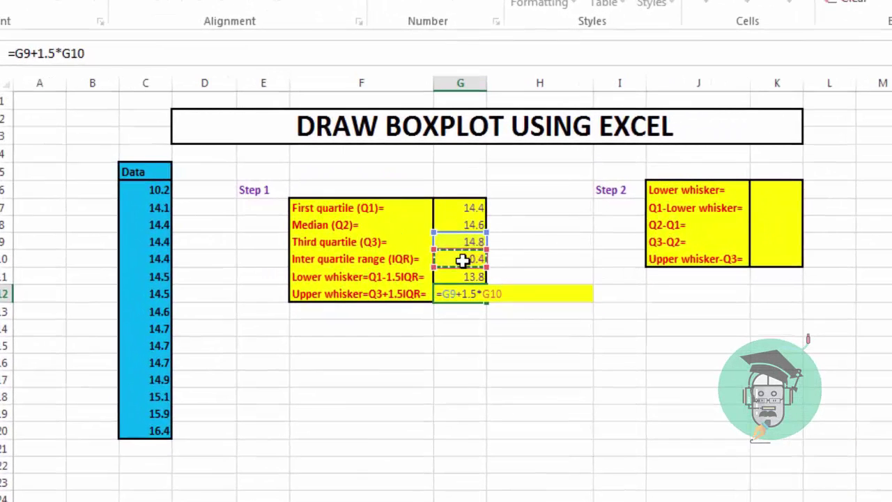
{"action": "key", "text": "Return"}
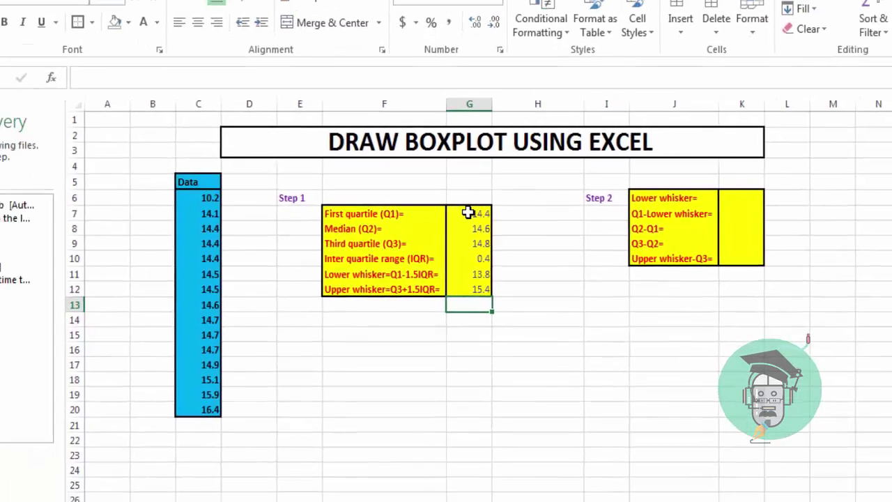
Review the Step 1 formulas in cells G7 through G12 one after another.
{"action": "left_click", "coordinate": [467, 213]}
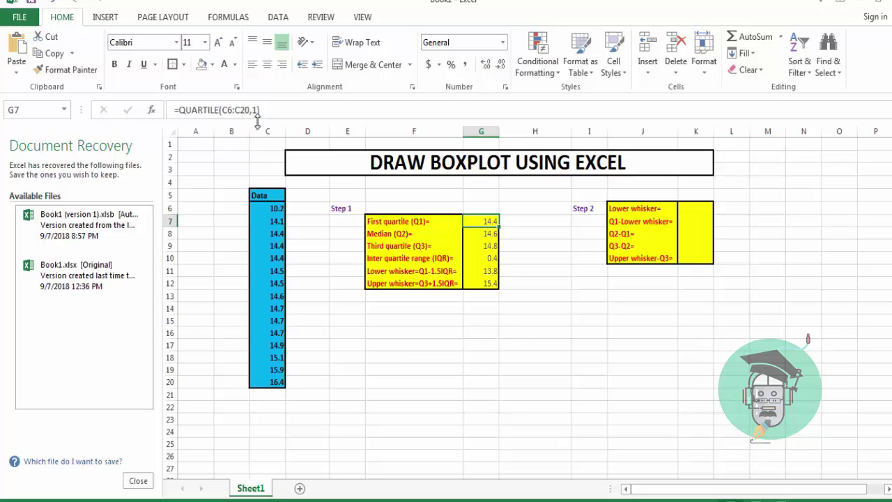
{"action": "left_click", "coordinate": [481, 233]}
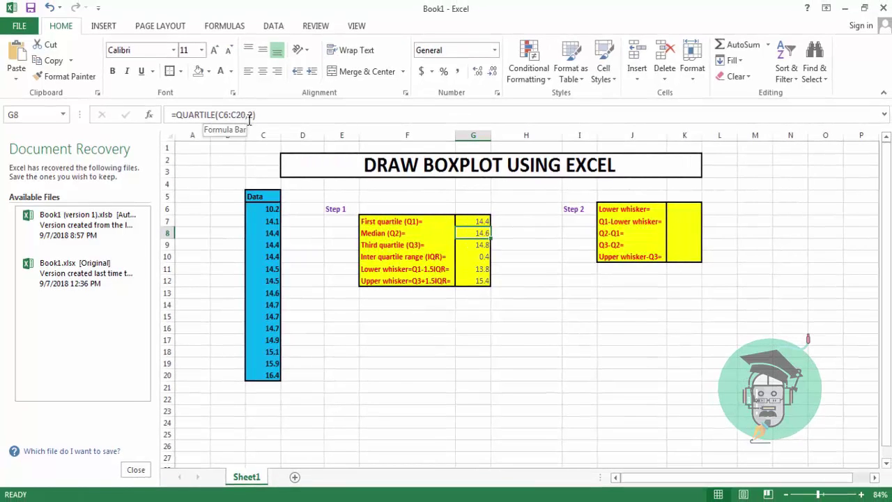
{"action": "left_click", "coordinate": [475, 244]}
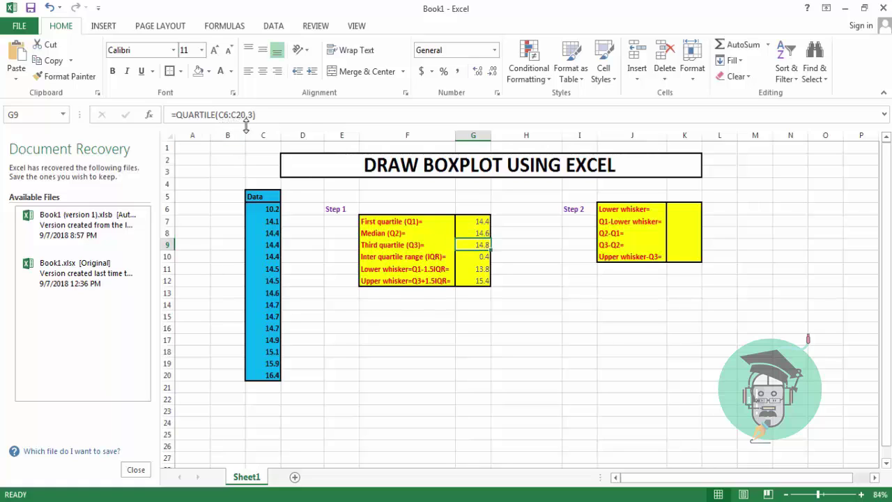
{"action": "left_click", "coordinate": [482, 259]}
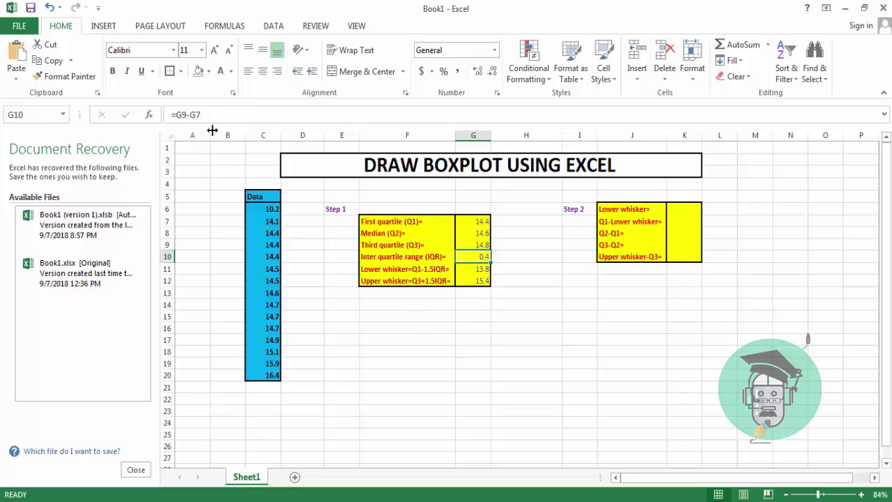
{"action": "left_click", "coordinate": [478, 273]}
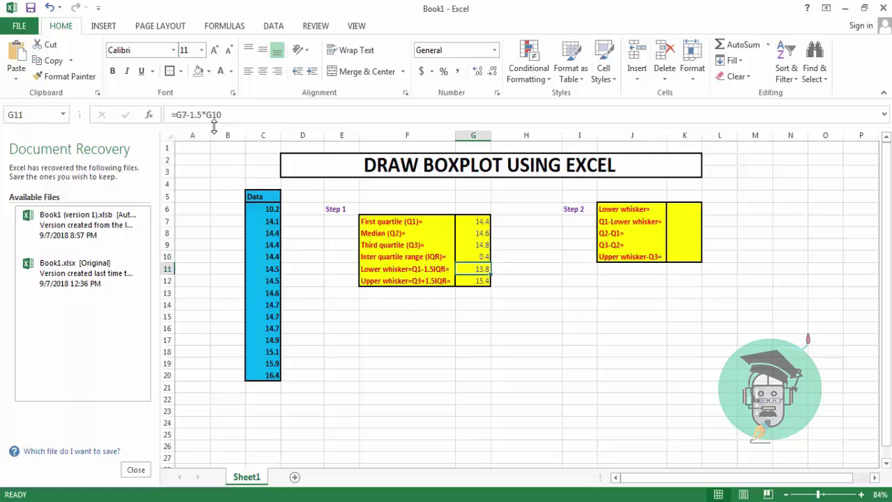
{"action": "left_click", "coordinate": [478, 283]}
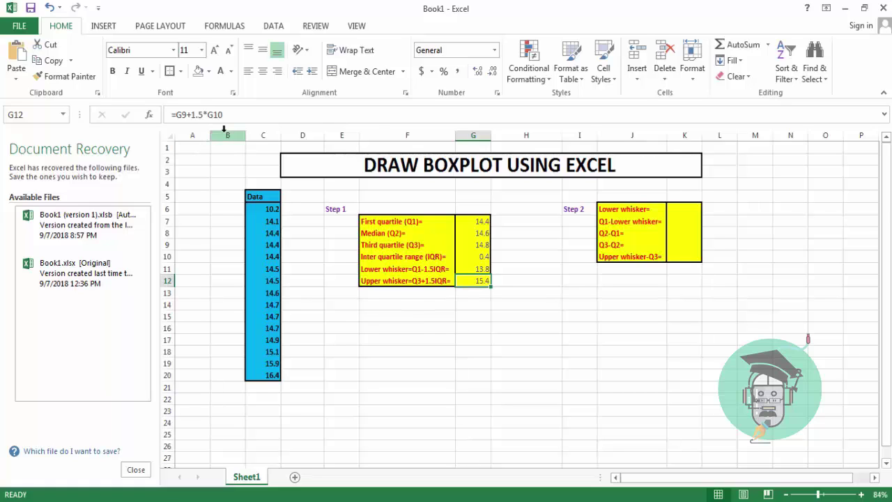
{"action": "left_click", "coordinate": [543, 291]}
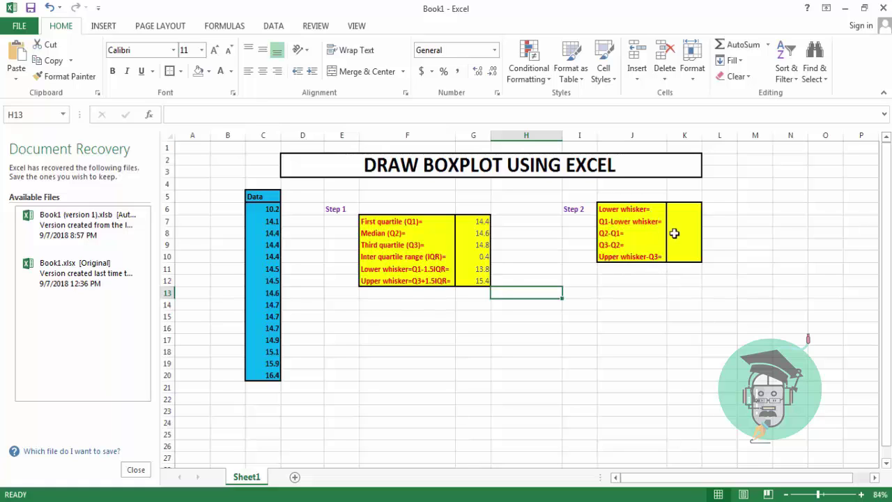
Fill in the Step 2 lower whisker in K6 with the formula =G11.
{"action": "left_click", "coordinate": [682, 213]}
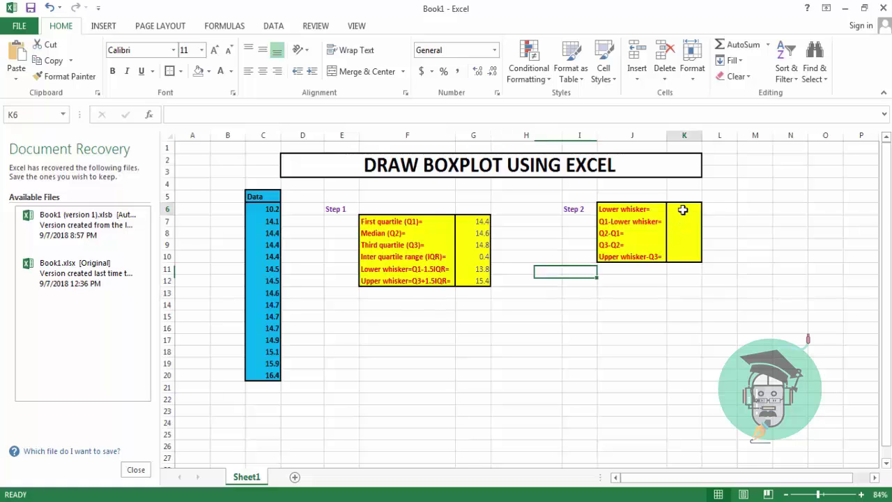
{"action": "type", "text": "="}
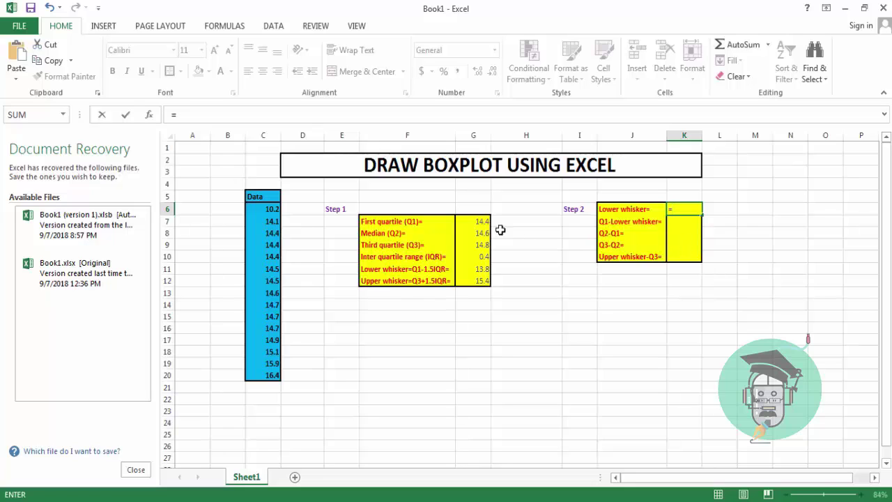
{"action": "left_click", "coordinate": [486, 271]}
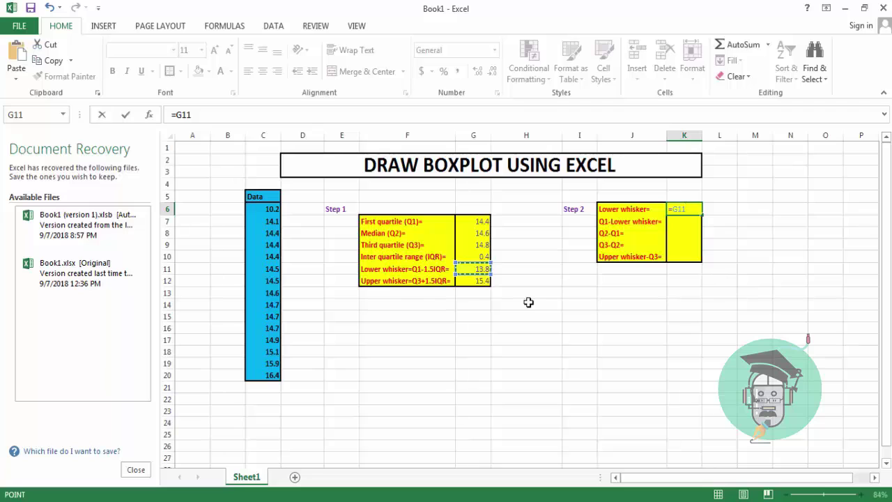
{"action": "key", "text": "Return"}
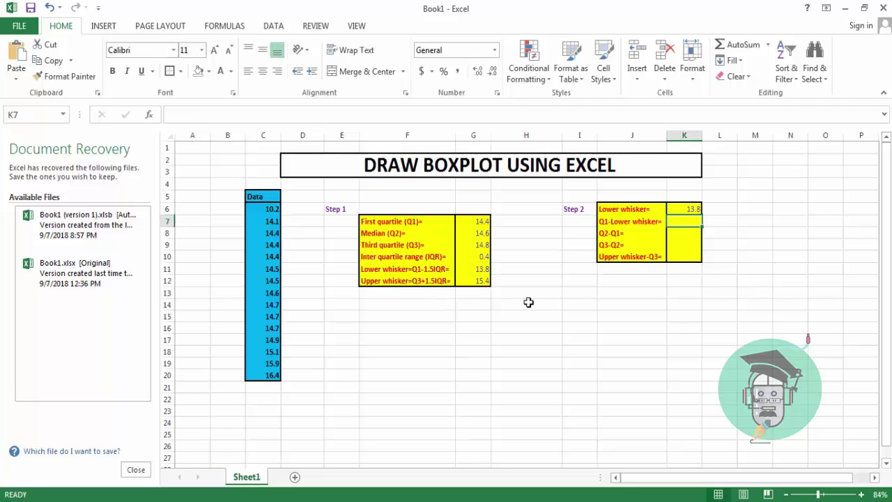
Calculate Q1 minus the lower whisker in K7 with the formula =G7-K6.
{"action": "type", "text": "="}
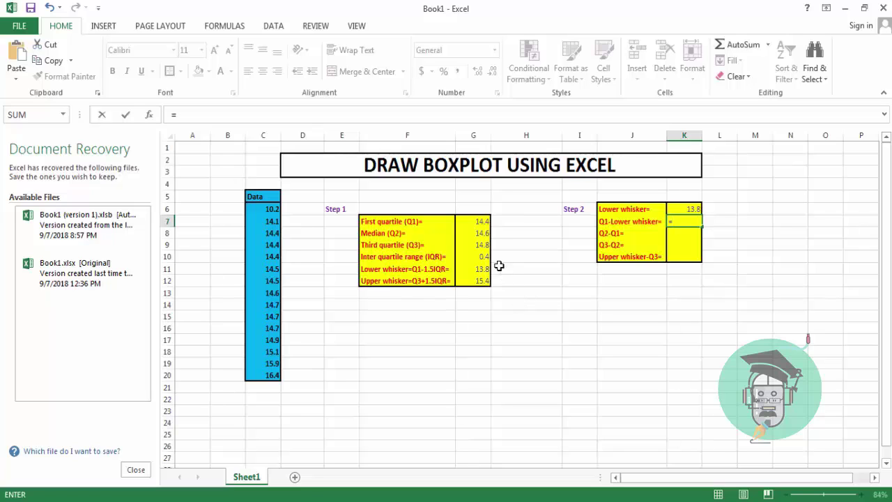
{"action": "left_click", "coordinate": [481, 220]}
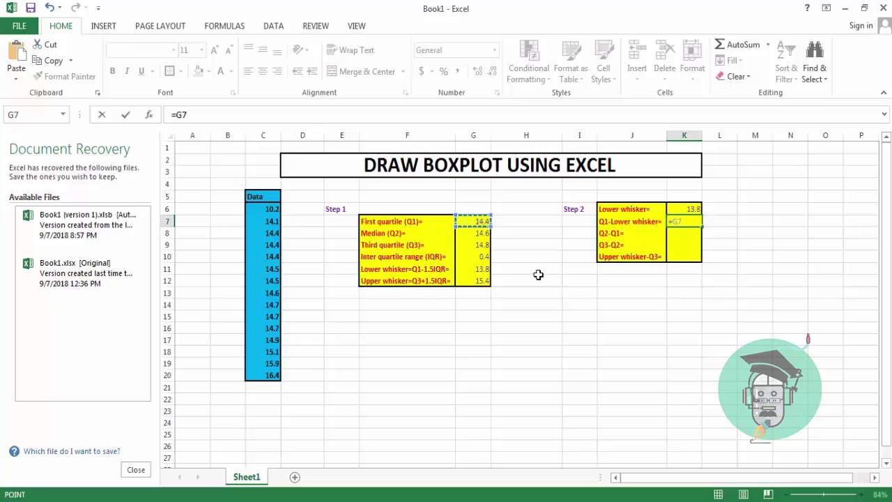
{"action": "type", "text": "-"}
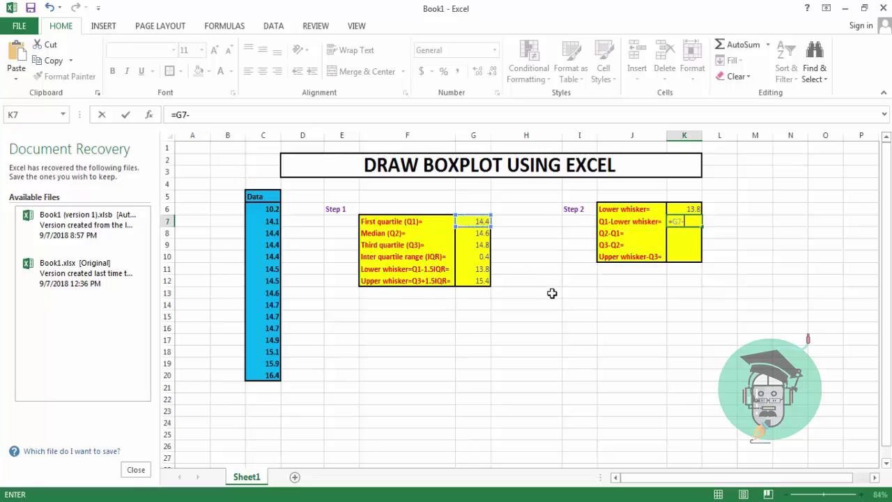
{"action": "left_click", "coordinate": [694, 208]}
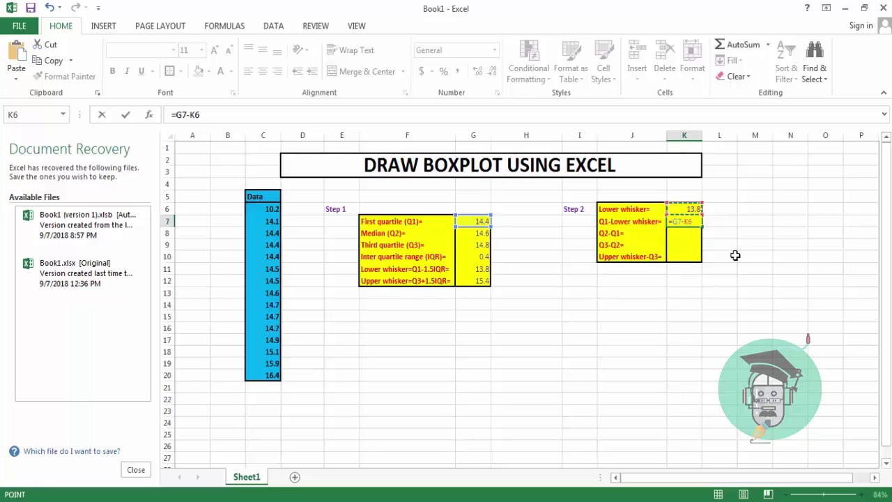
{"action": "key", "text": "Return"}
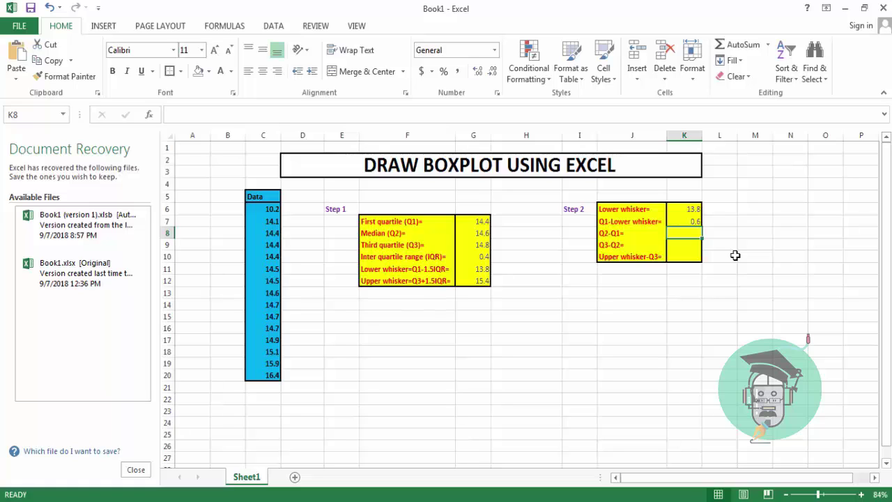
Calculate the Q2-Q1 difference in K8 with the formula =G8-G7.
{"action": "type", "text": "="}
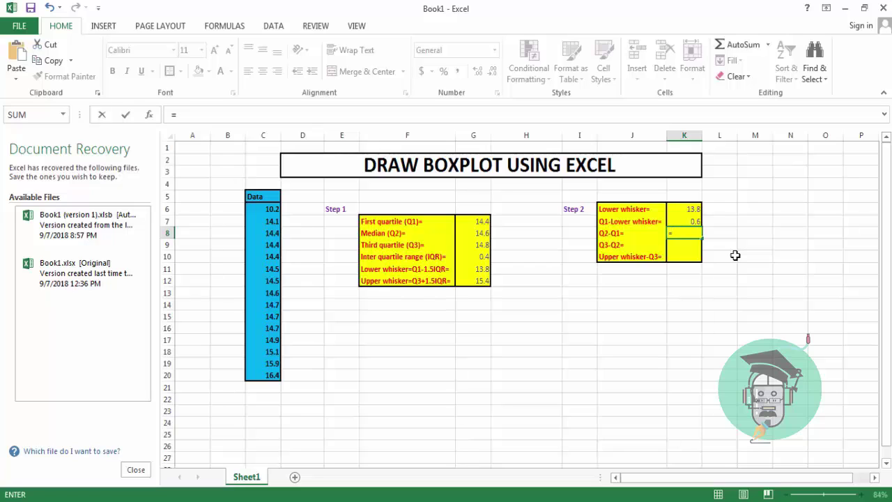
{"action": "left_click", "coordinate": [483, 234]}
{"action": "type", "text": "-"}
{"action": "left_click", "coordinate": [464, 221]}
{"action": "key", "text": "Return"}
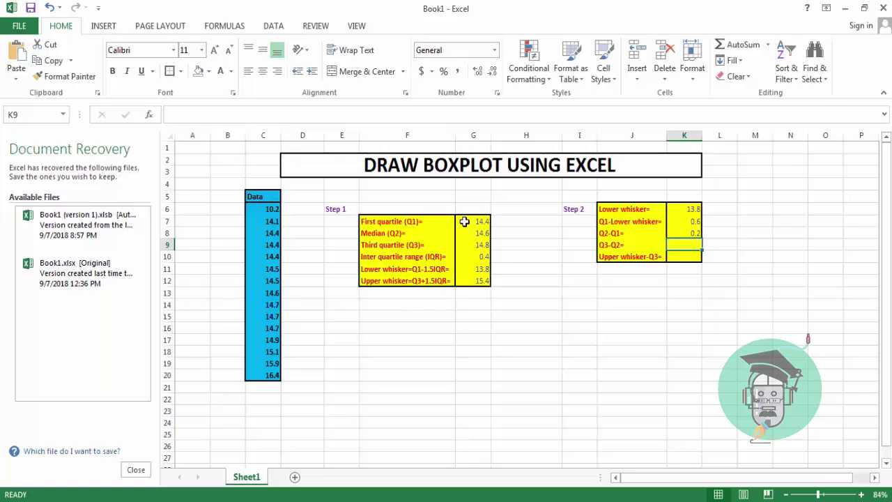
Calculate the Q3-Q2 difference in K9 with the formula =G9-G8.
{"action": "type", "text": "="}
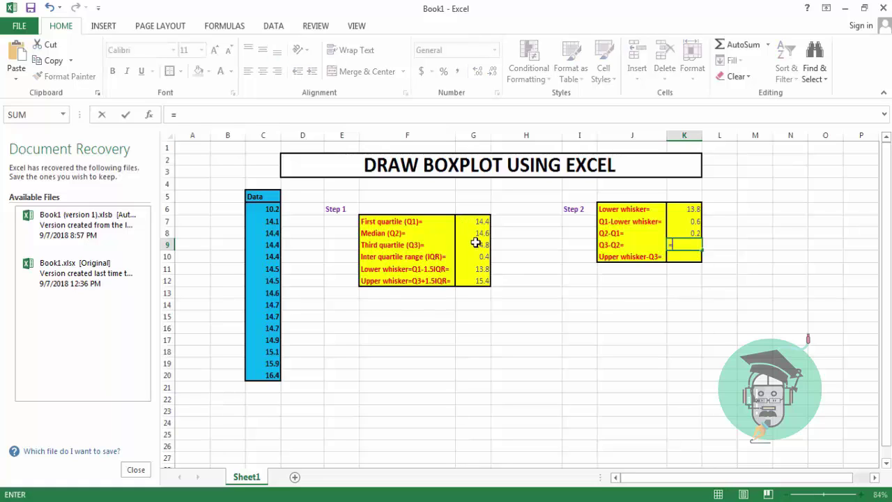
{"action": "left_click", "coordinate": [476, 247]}
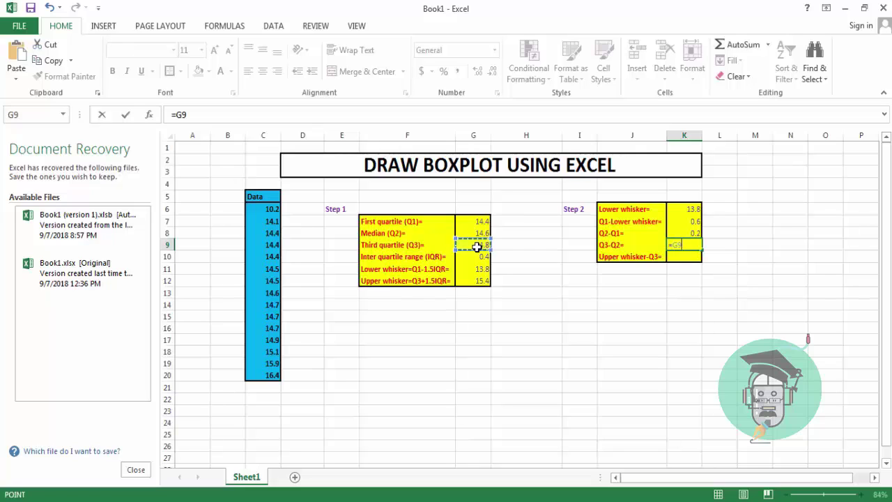
{"action": "type", "text": "-"}
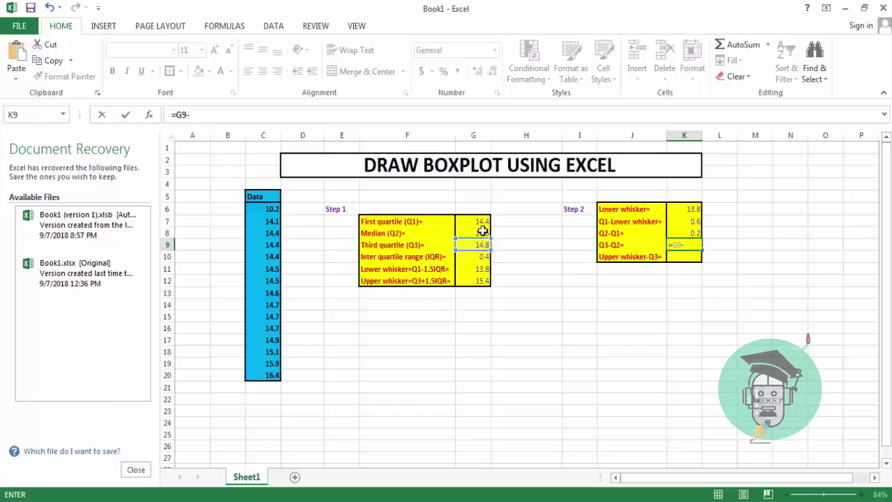
{"action": "left_click", "coordinate": [482, 233]}
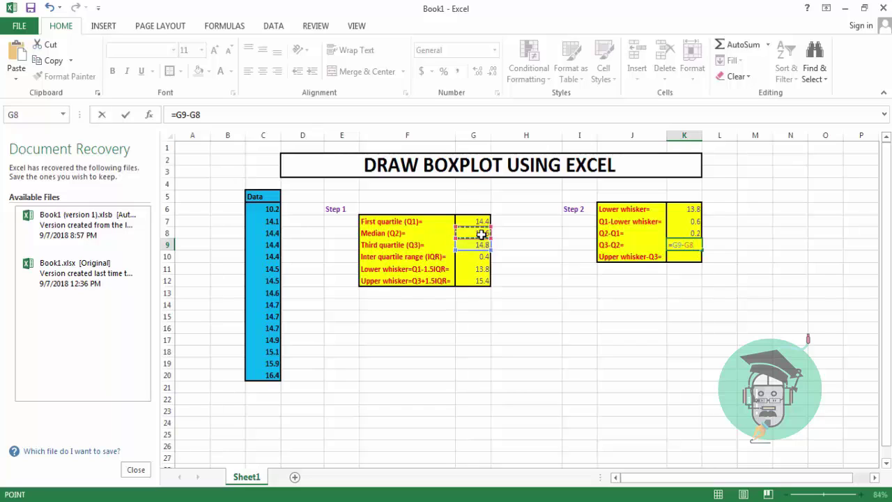
{"action": "key", "text": "Return"}
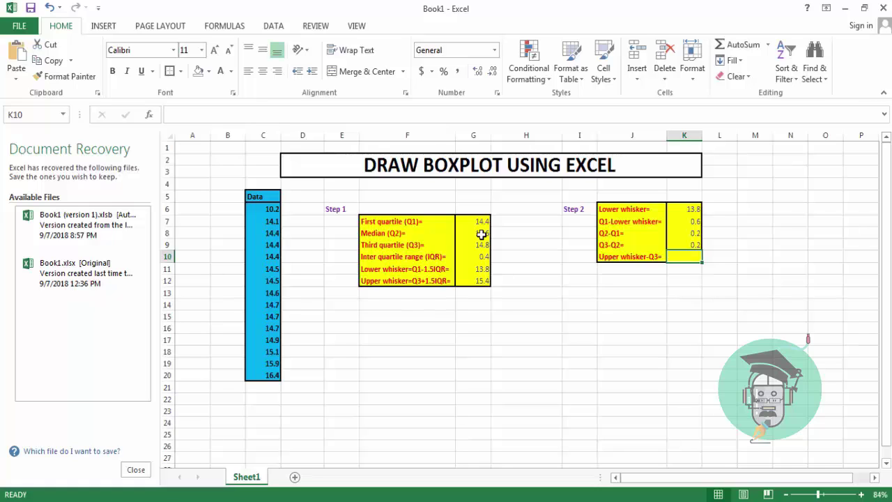
Calculate the upper whisker minus Q3 in K10 with the formula =G12-G9.
{"action": "type", "text": "="}
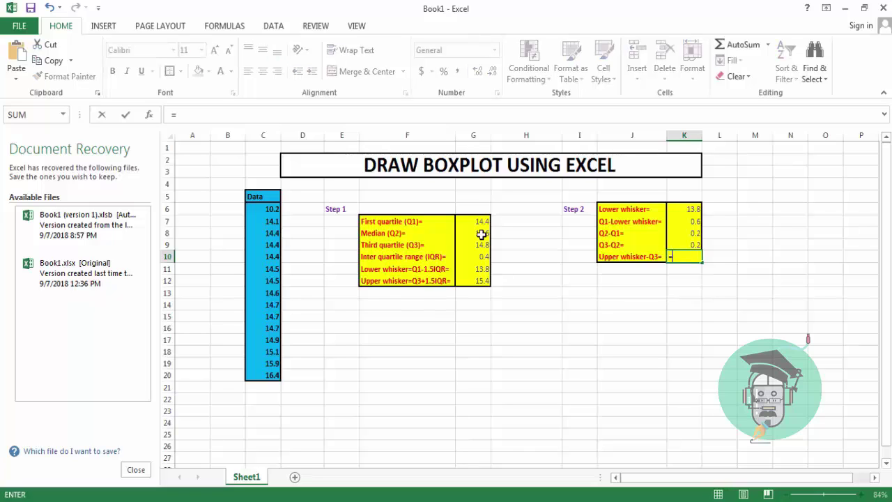
{"action": "left_click", "coordinate": [468, 281]}
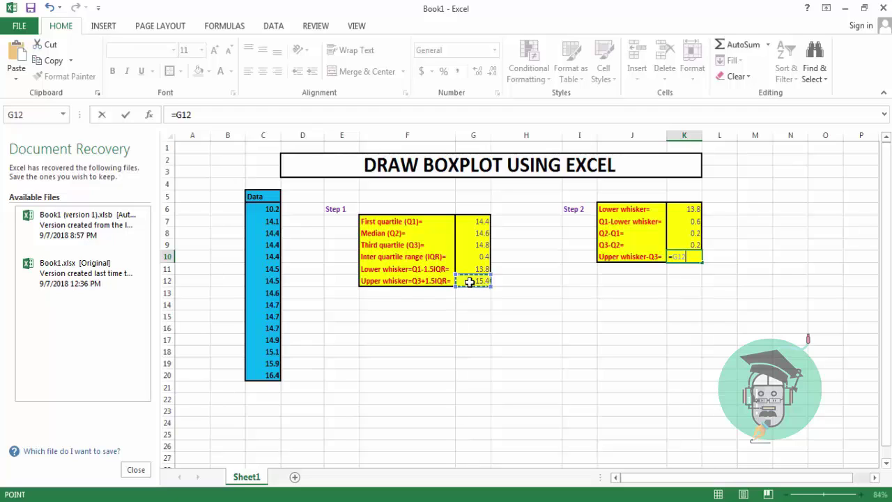
{"action": "type", "text": "-"}
{"action": "left_click", "coordinate": [481, 245]}
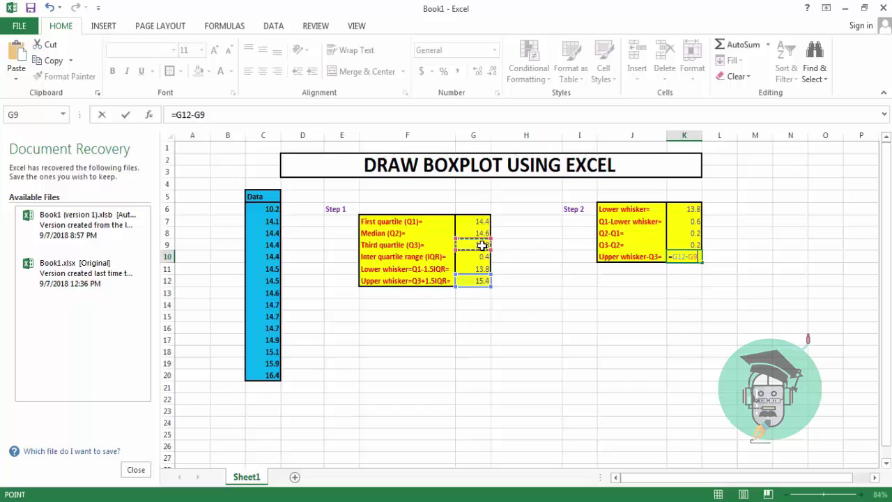
{"action": "key", "text": "Return"}
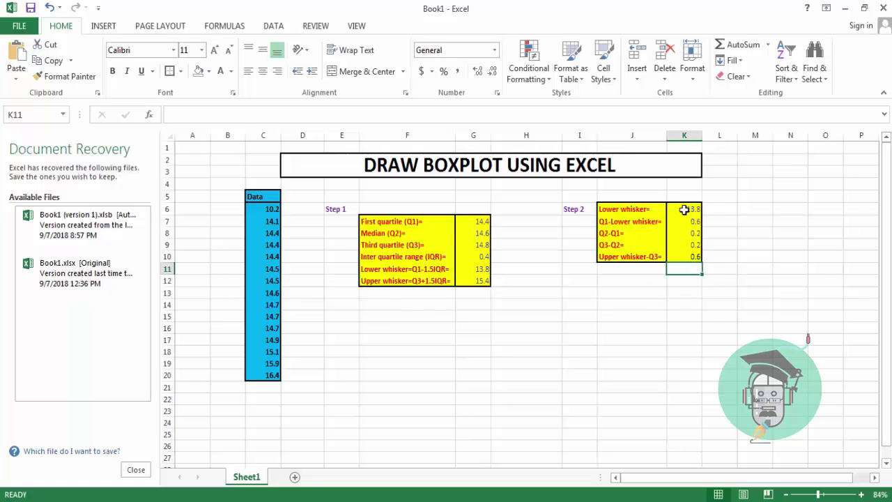
Insert a 2-D stacked column chart of the Step 2 values K6:K10 and move it over the Step 1 table.
{"action": "left_click_drag", "start_coordinate": [683, 209], "coordinate": [684, 256]}
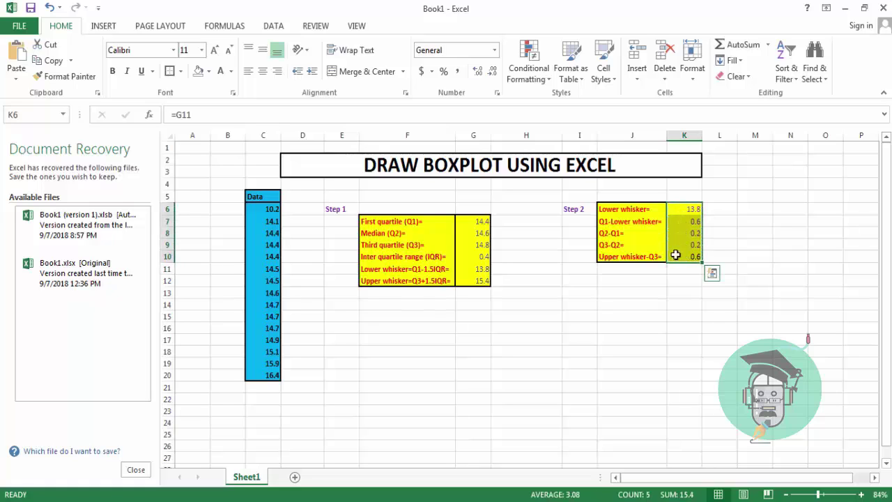
{"action": "left_click", "coordinate": [103, 26]}
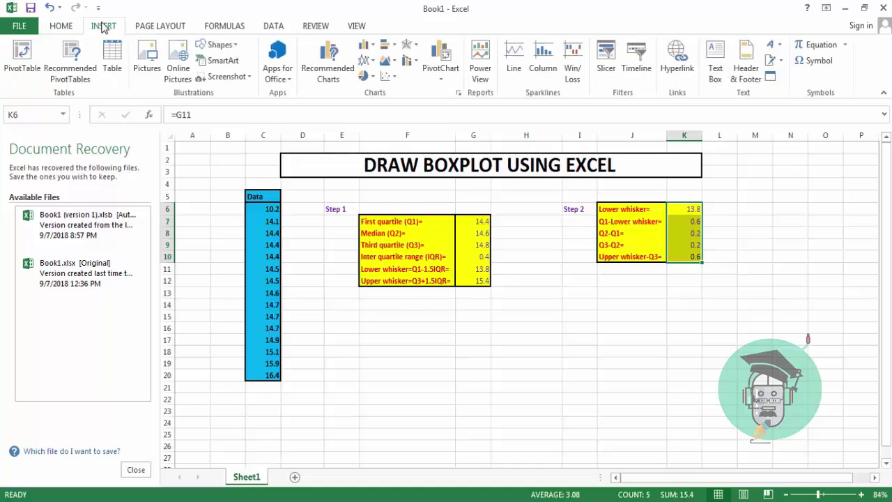
{"action": "left_click", "coordinate": [372, 46]}
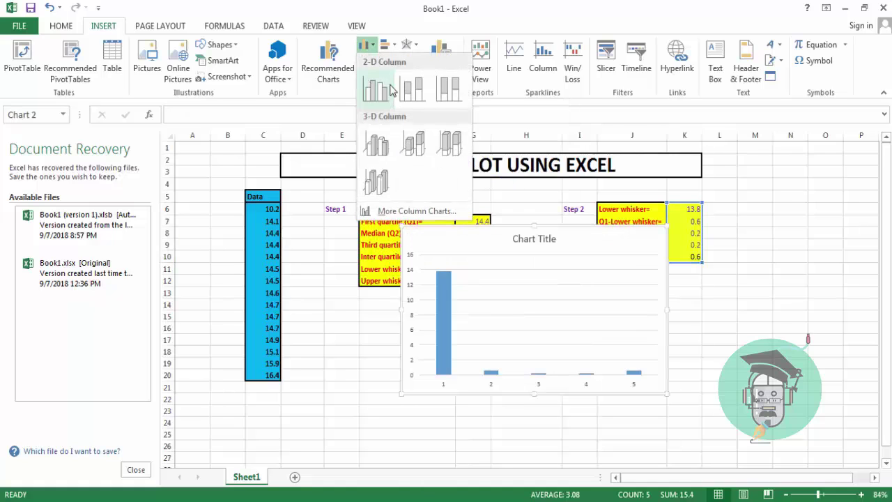
{"action": "left_click", "coordinate": [414, 89]}
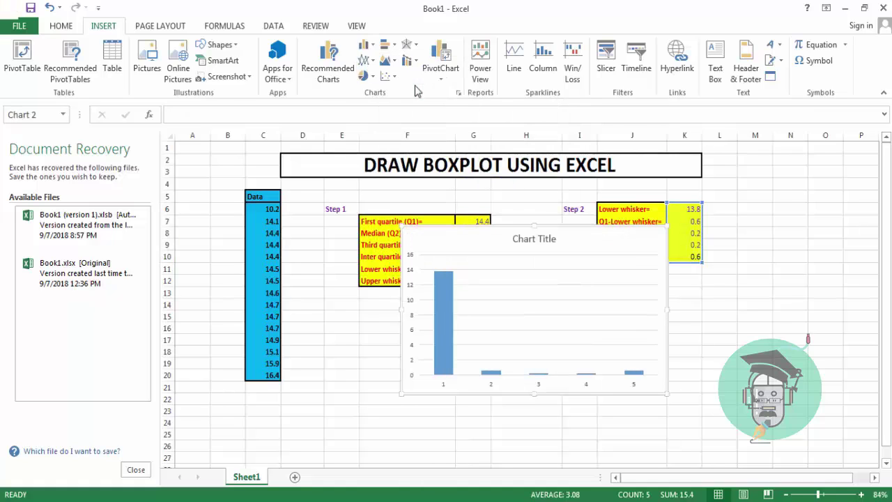
{"action": "left_click_drag", "start_coordinate": [471, 234], "coordinate": [398, 153]}
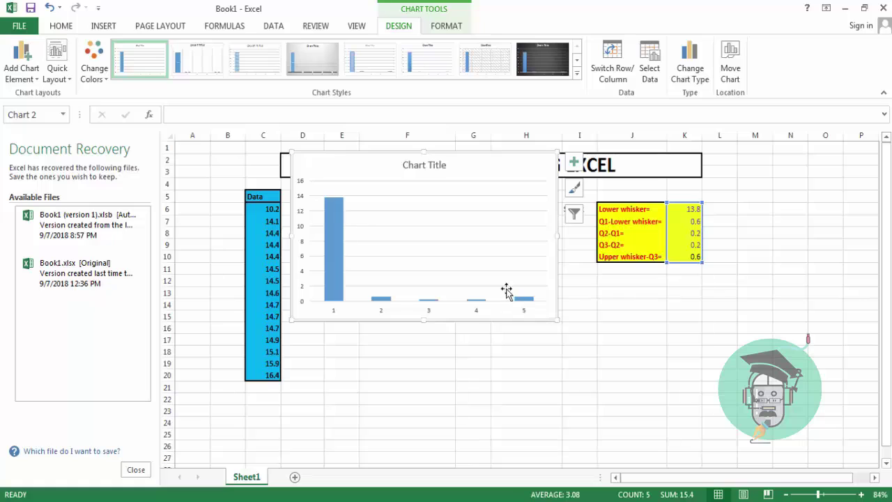
Switch rows and columns in the chart's data source so the Step 2 values stack in a single column.
{"action": "left_click", "coordinate": [353, 244]}
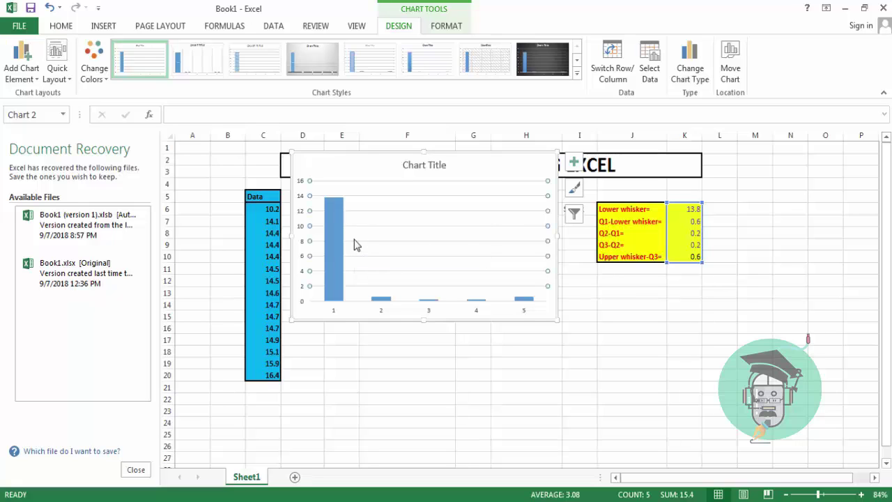
{"action": "right_click", "coordinate": [353, 244]}
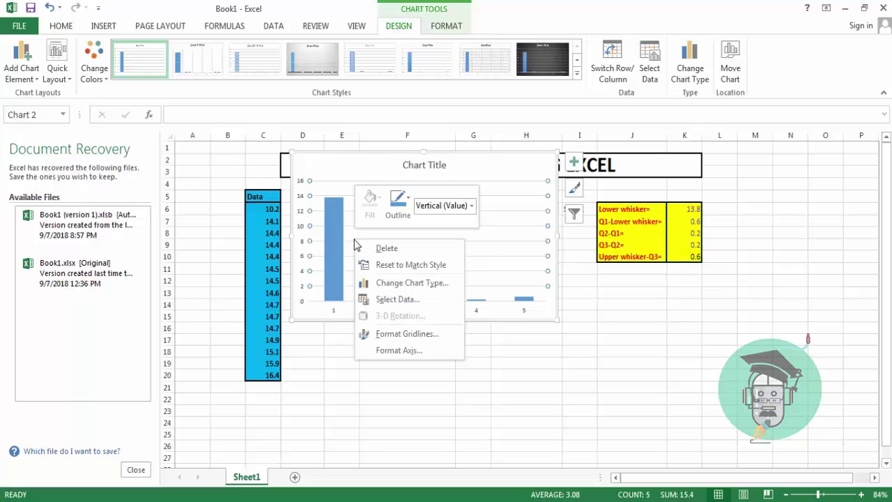
{"action": "left_click", "coordinate": [396, 299]}
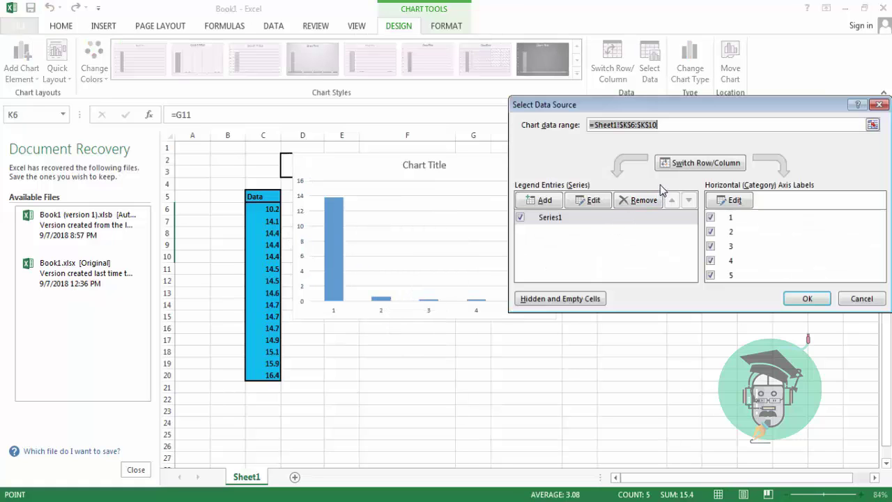
{"action": "left_click", "coordinate": [694, 165]}
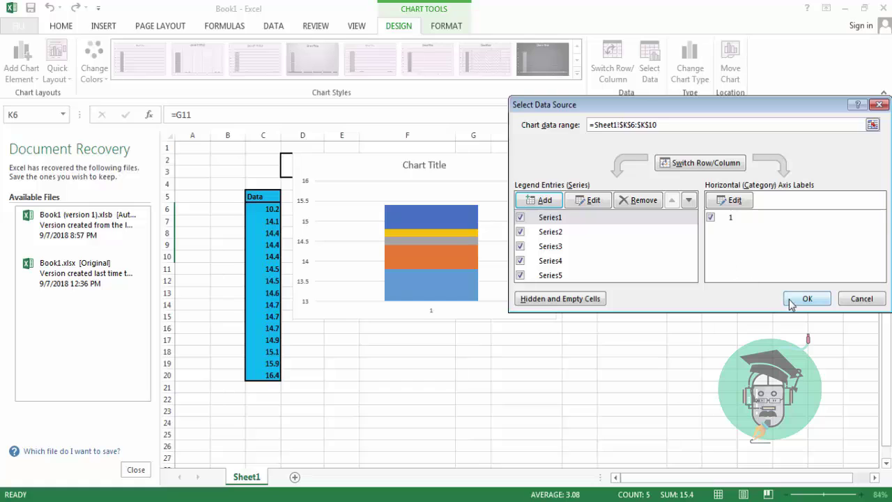
{"action": "left_click", "coordinate": [805, 299]}
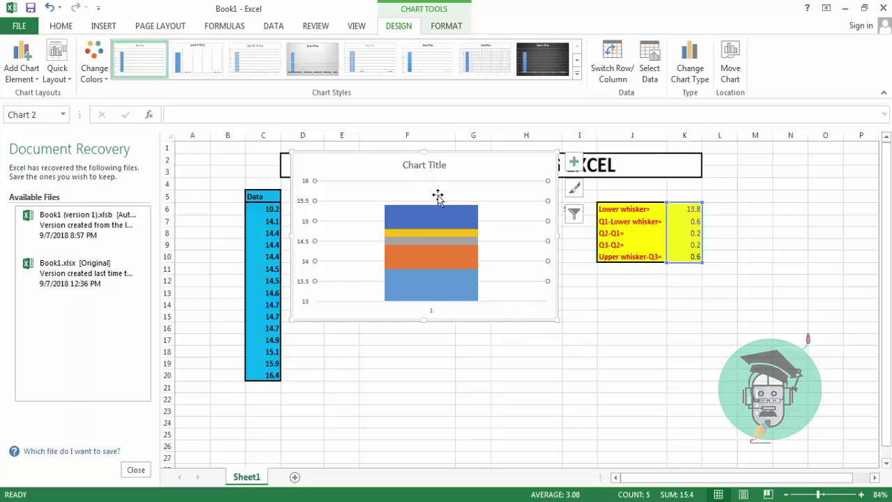
{"action": "mouse_move", "coordinate": [478, 261]}
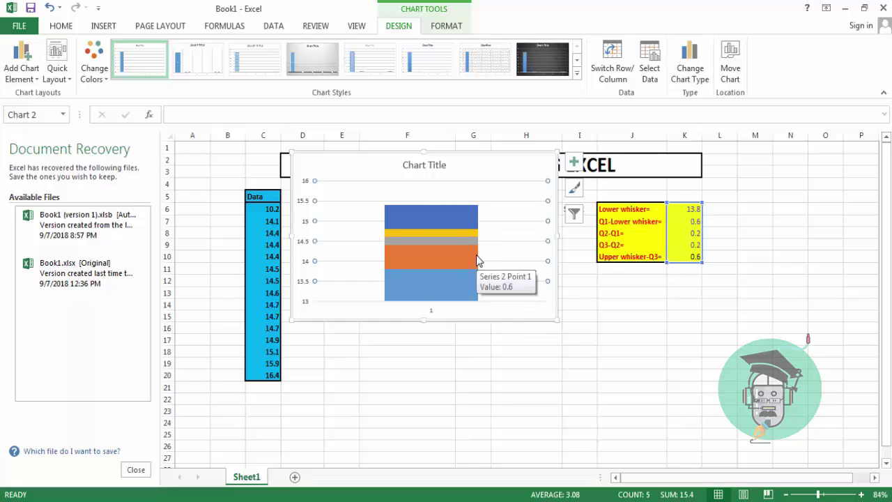
Replace the chart with a new 2-D stacked column chart of K6:K10 and place it over the Step 1 table.
{"action": "left_click", "coordinate": [406, 155]}
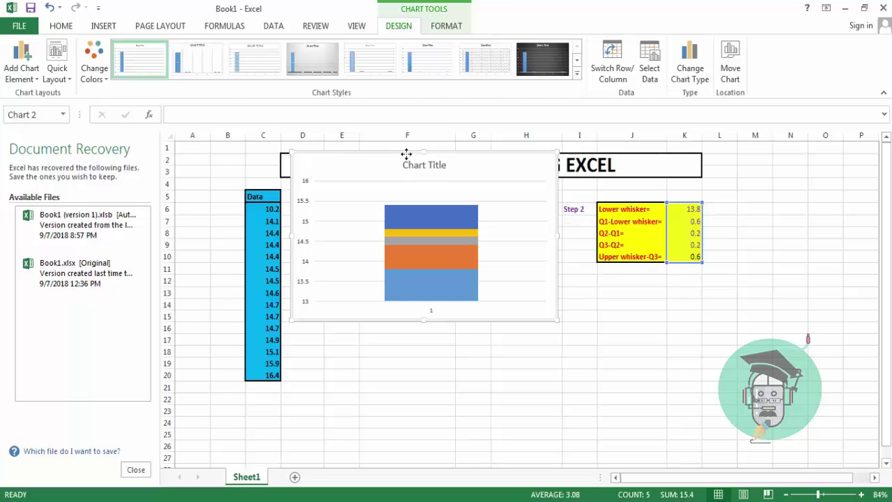
{"action": "key", "text": "Delete"}
{"action": "left_click_drag", "start_coordinate": [685, 213], "coordinate": [689, 256]}
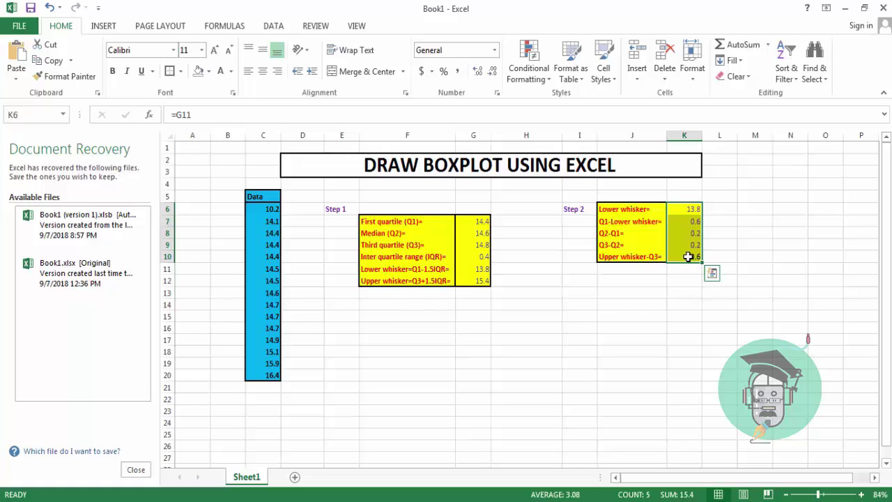
{"action": "left_click", "coordinate": [94, 31]}
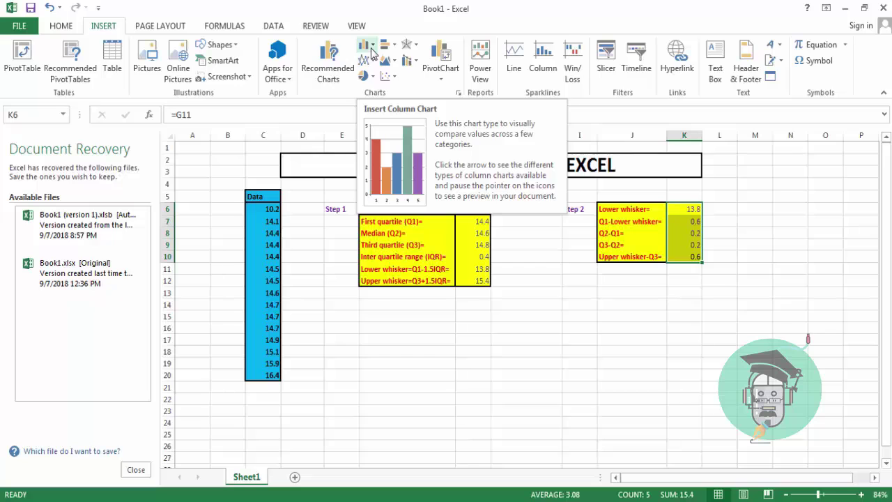
{"action": "left_click", "coordinate": [373, 53]}
{"action": "left_click", "coordinate": [411, 90]}
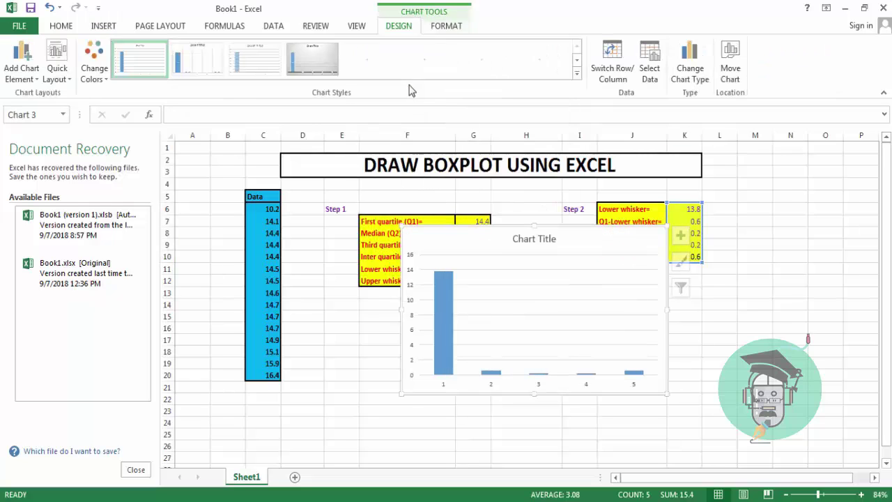
{"action": "left_click_drag", "start_coordinate": [469, 228], "coordinate": [391, 175]}
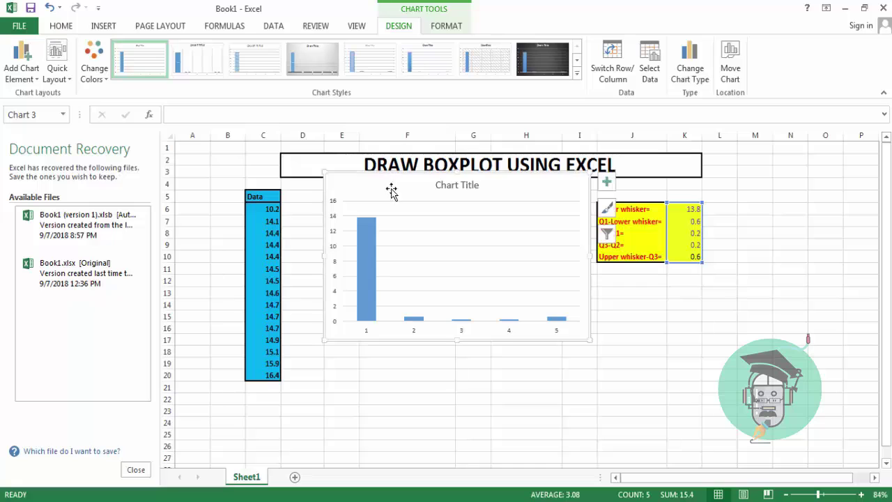
Switch the new chart's rows and columns so each Step 2 value is its own series, and move the chart clear of the Step 2 table.
{"action": "left_click", "coordinate": [374, 285]}
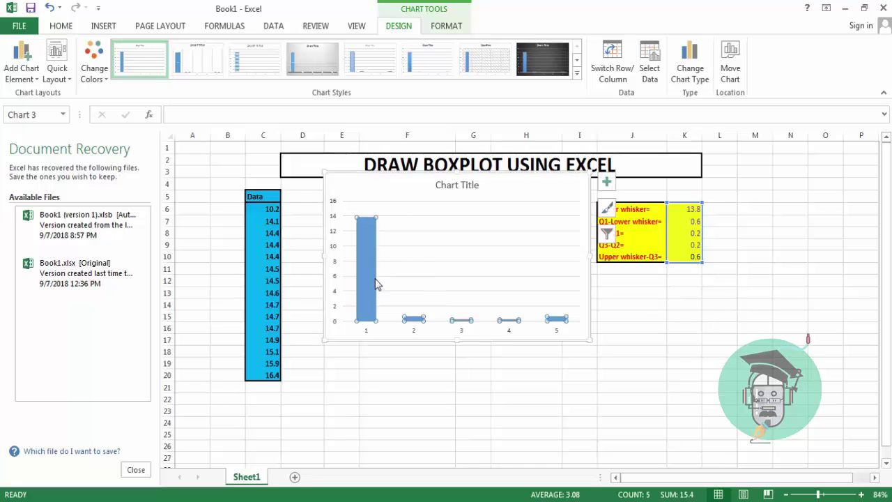
{"action": "right_click", "coordinate": [413, 268]}
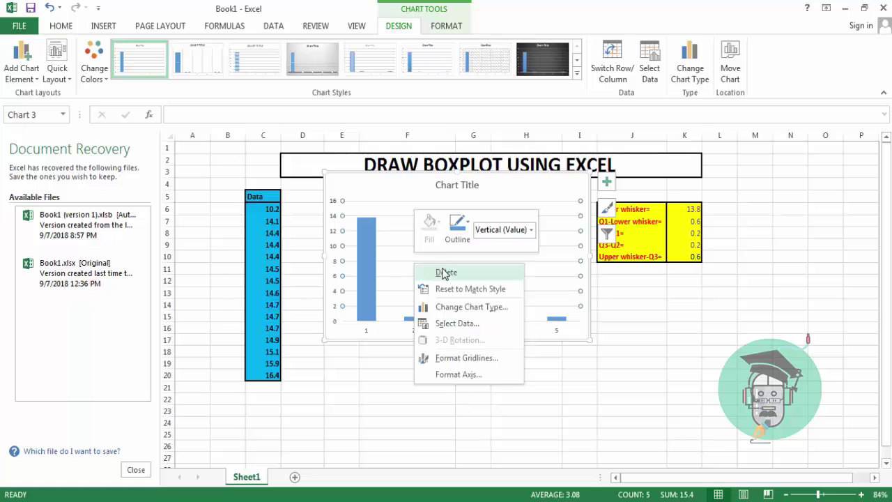
{"action": "left_click", "coordinate": [454, 324]}
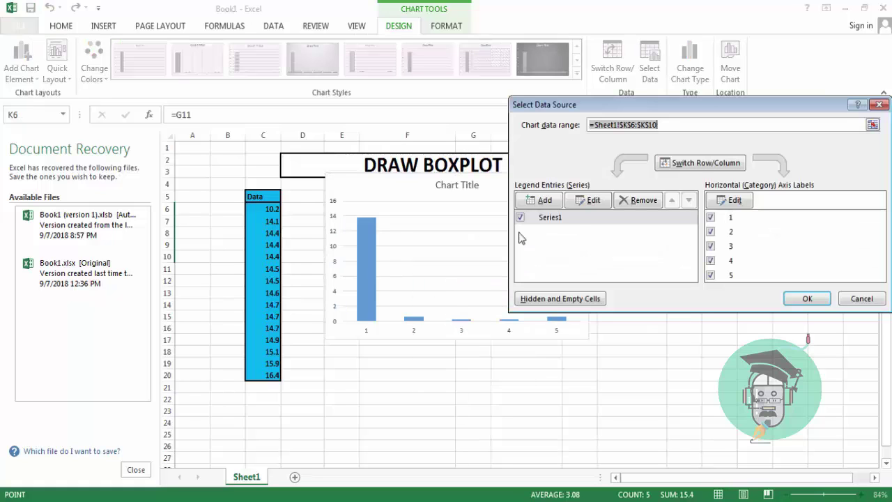
{"action": "left_click", "coordinate": [702, 168]}
{"action": "left_click_drag", "start_coordinate": [680, 105], "coordinate": [772, 105]}
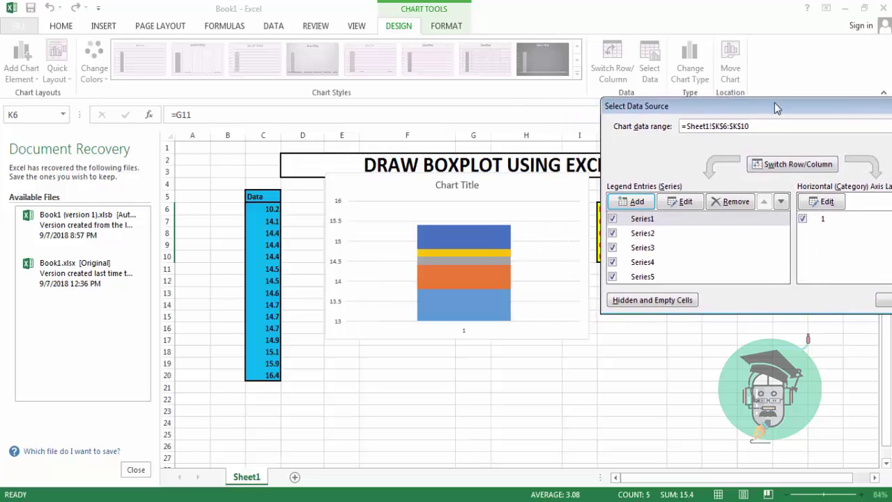
{"action": "left_click_drag", "start_coordinate": [728, 103], "coordinate": [661, 101]}
{"action": "left_click", "coordinate": [833, 298]}
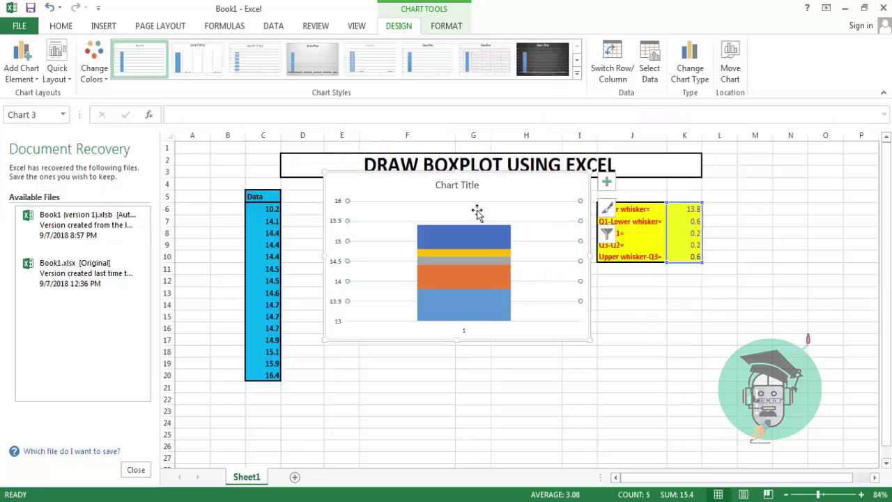
{"action": "left_click_drag", "start_coordinate": [418, 173], "coordinate": [341, 149]}
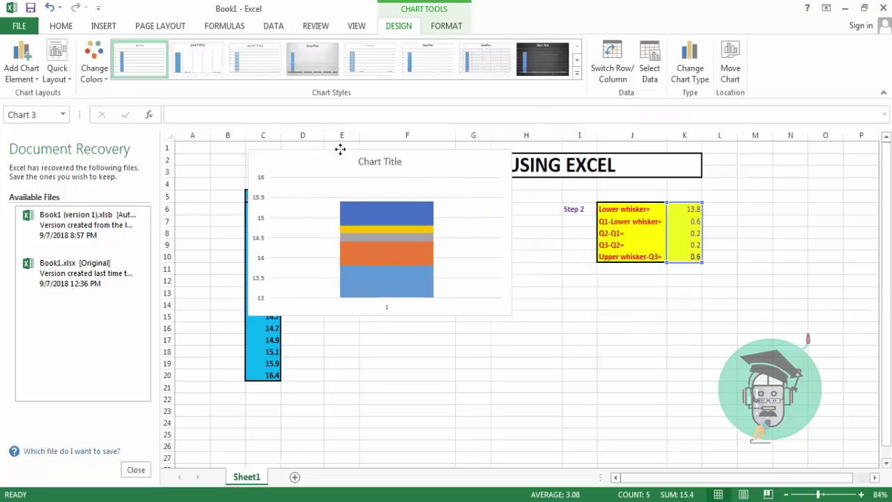
Examine which Step 2 cell each of the five stacked segments plots, from the lowest segment to the highest.
{"action": "left_click", "coordinate": [386, 283]}
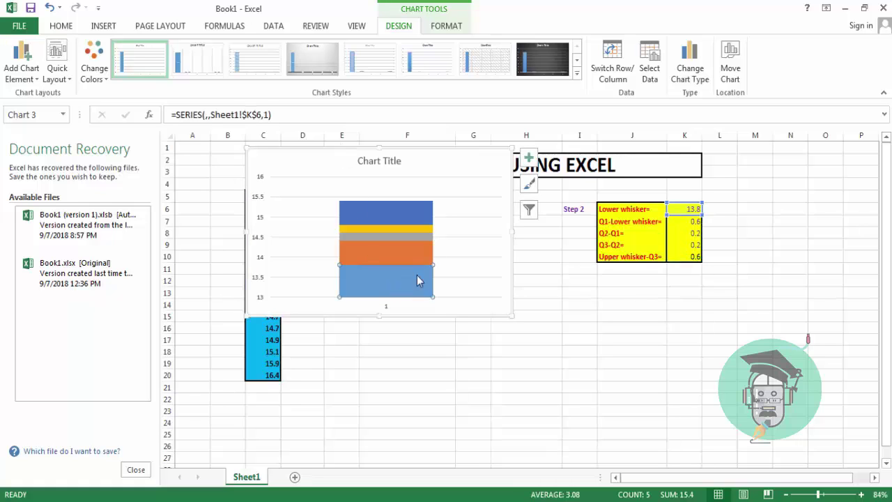
{"action": "left_click", "coordinate": [388, 259]}
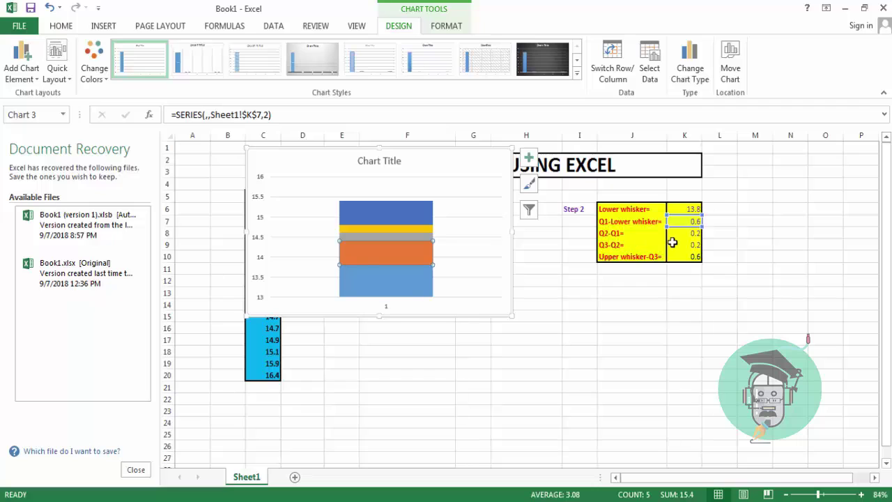
{"action": "left_click", "coordinate": [415, 238]}
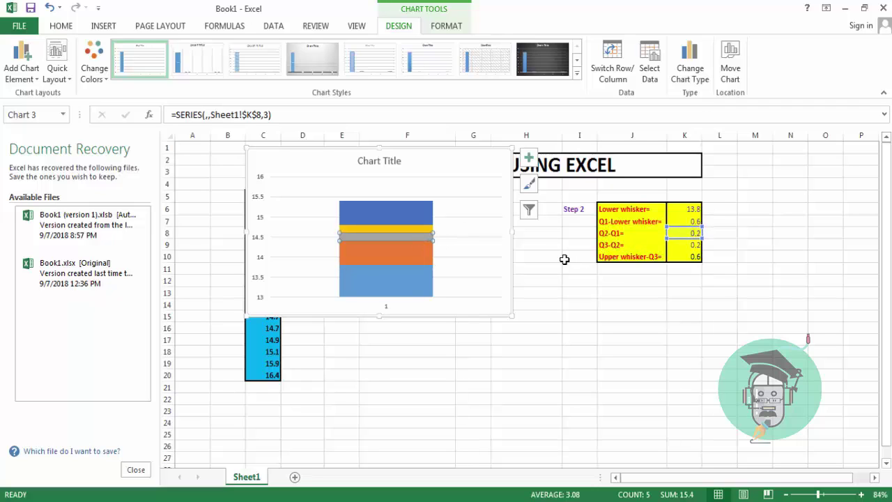
{"action": "left_click", "coordinate": [418, 229]}
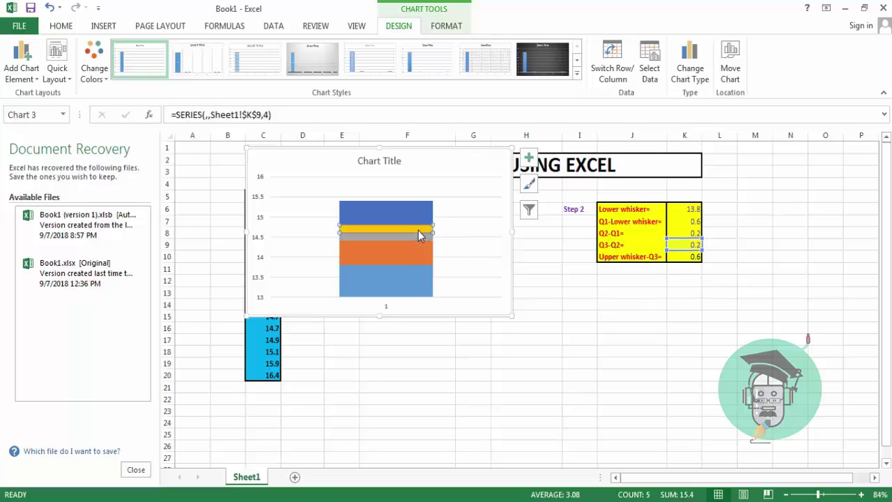
{"action": "left_click", "coordinate": [407, 221]}
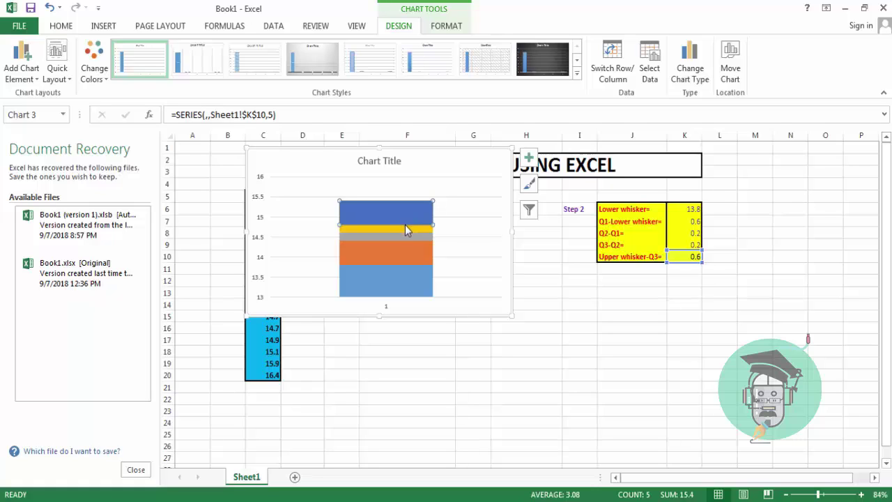
Format the lowest stacked segment, the lower whisker series from K6, with No fill.
{"action": "left_click", "coordinate": [388, 273]}
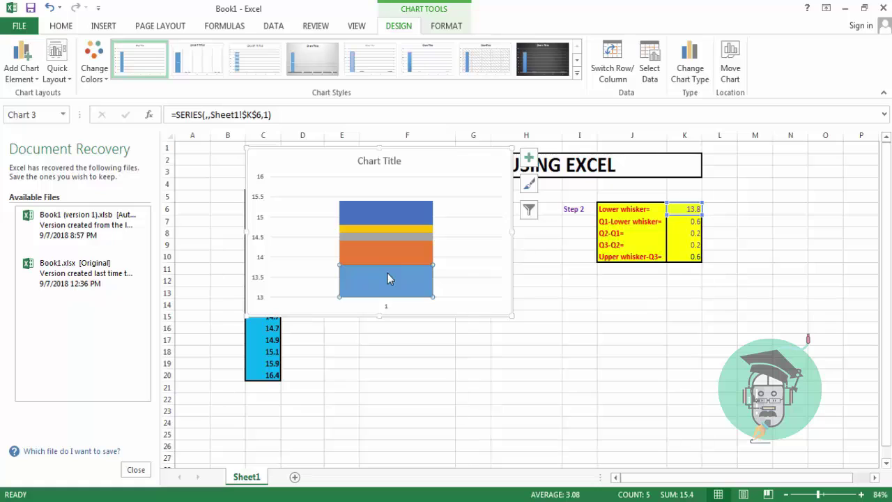
{"action": "right_click", "coordinate": [389, 278]}
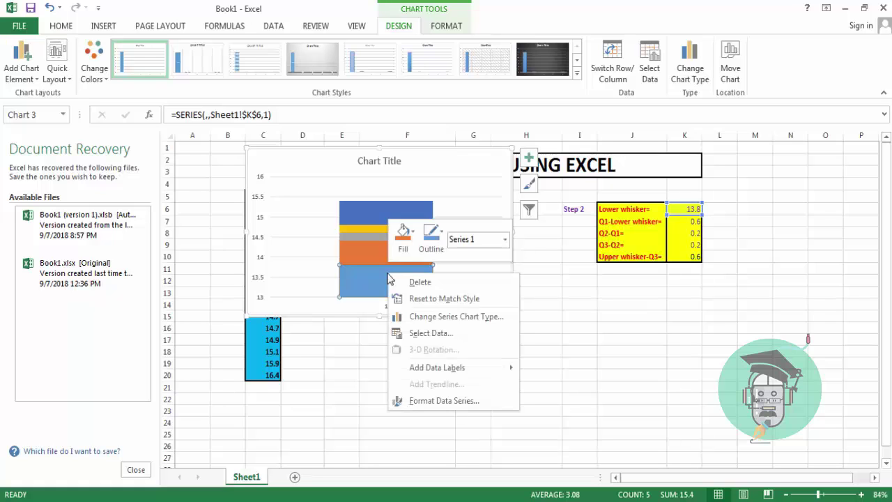
{"action": "left_click", "coordinate": [438, 402]}
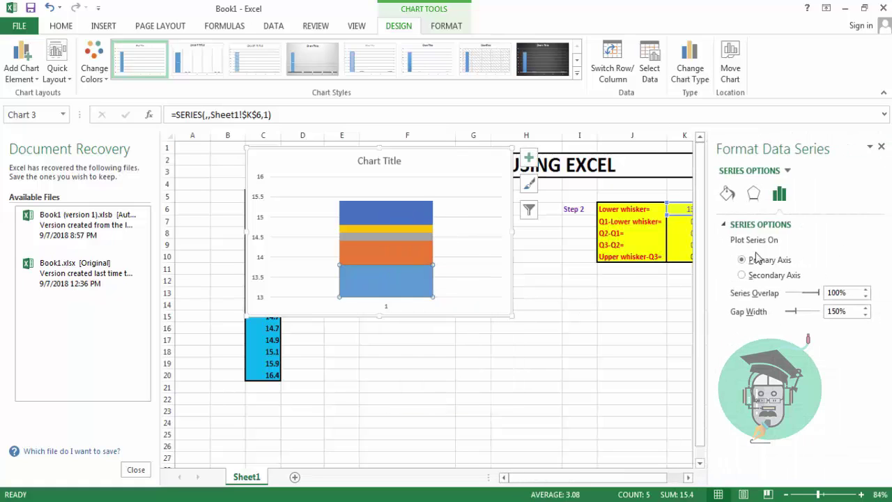
{"action": "left_click", "coordinate": [728, 196]}
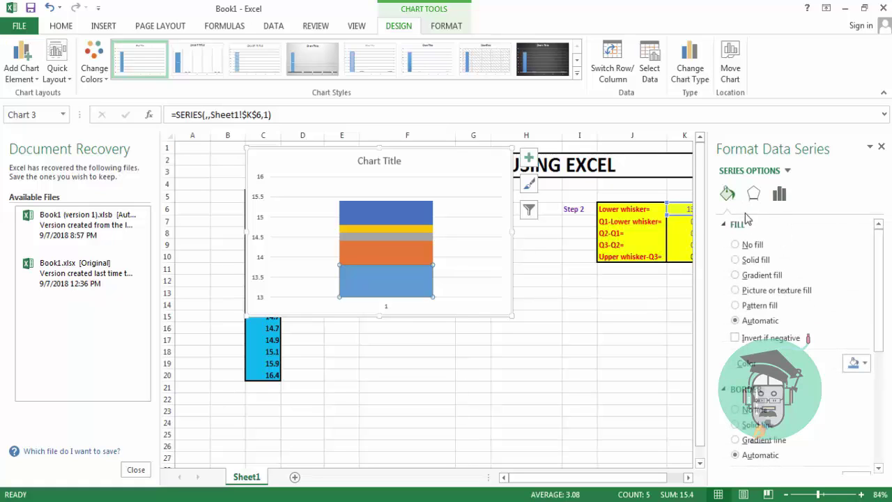
{"action": "left_click", "coordinate": [735, 246]}
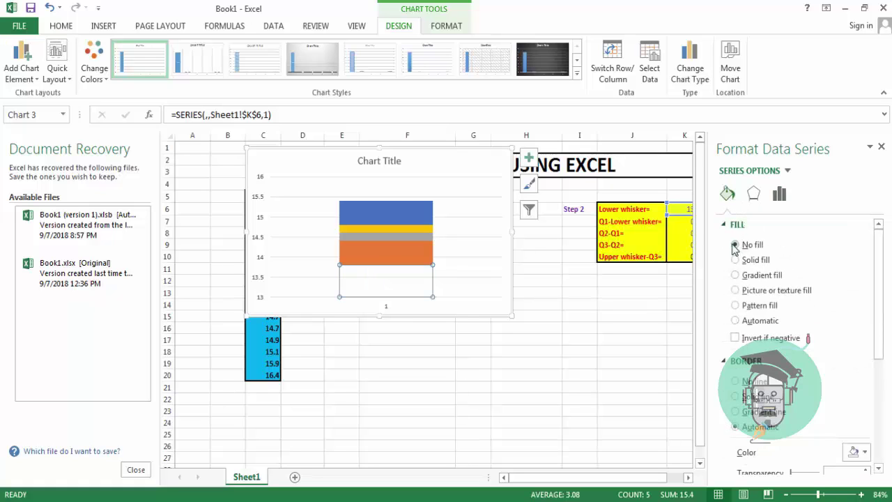
{"action": "left_click", "coordinate": [880, 147]}
{"action": "left_click", "coordinate": [609, 374]}
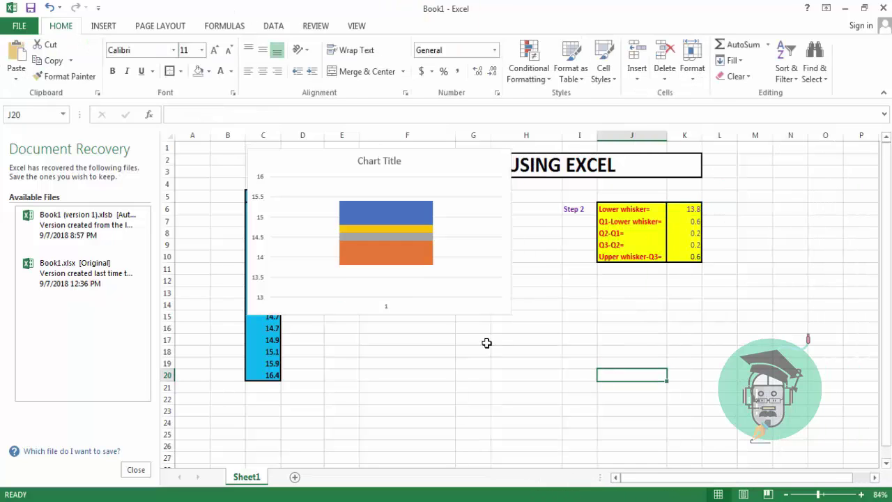
Add vertical error bars to the orange Q1-Lower whisker series and set their direction to Minus.
{"action": "left_click", "coordinate": [377, 269]}
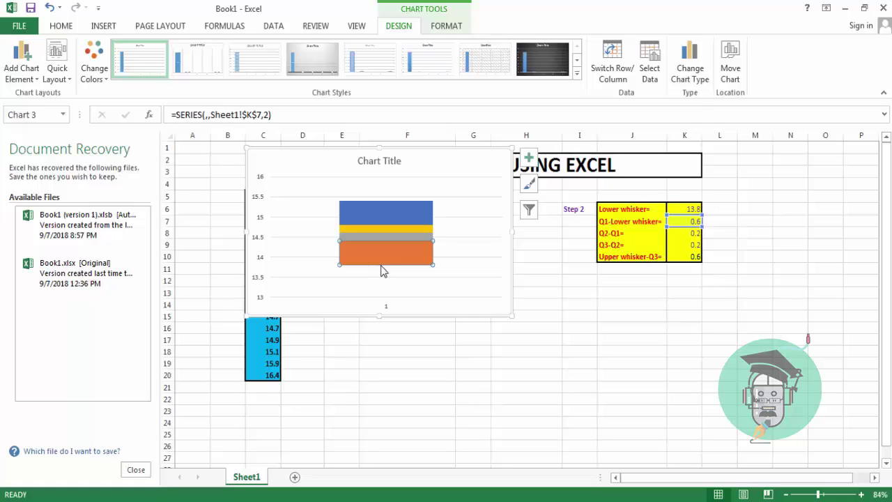
{"action": "left_click", "coordinate": [36, 81]}
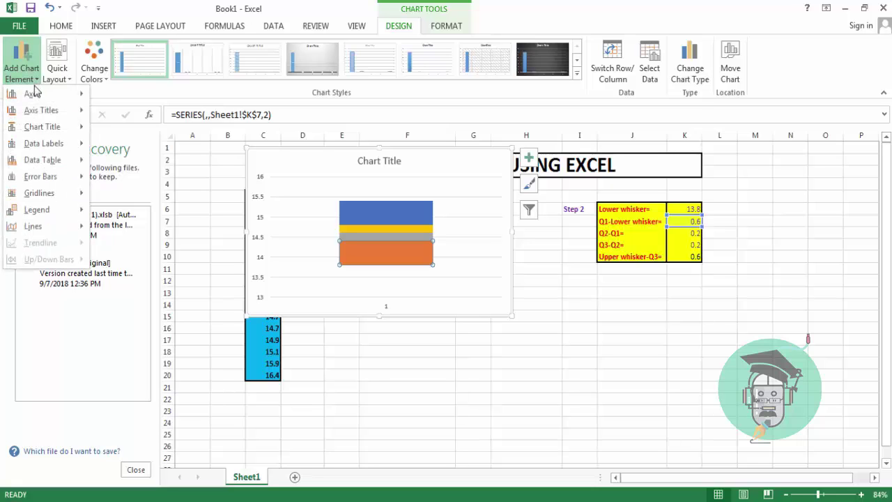
{"action": "mouse_move", "coordinate": [41, 177]}
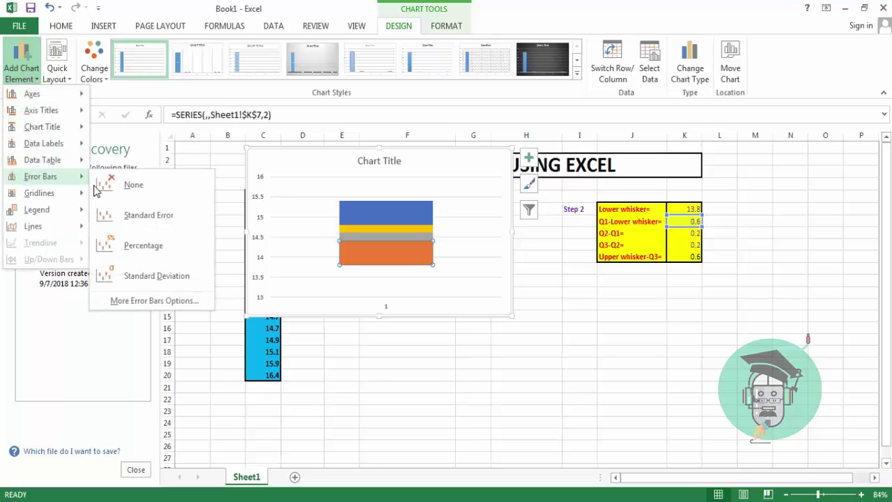
{"action": "left_click", "coordinate": [135, 301]}
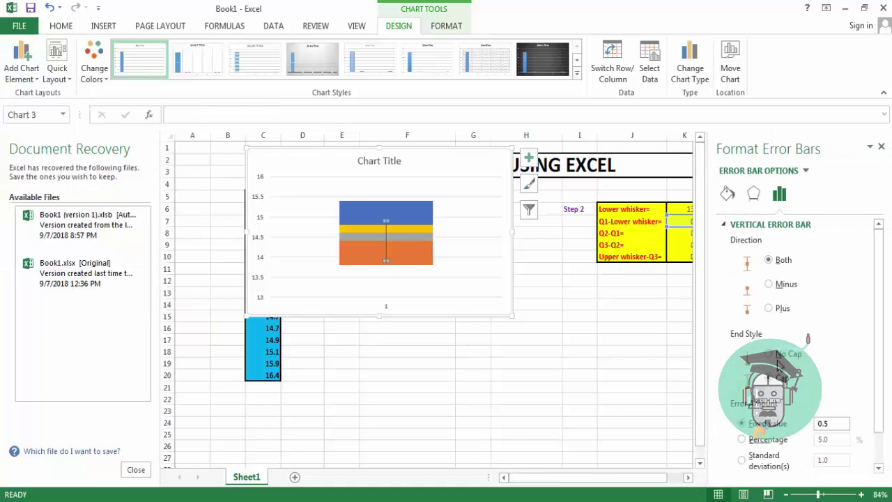
{"action": "left_click", "coordinate": [768, 284]}
{"action": "left_click", "coordinate": [881, 146]}
{"action": "left_click", "coordinate": [423, 361]}
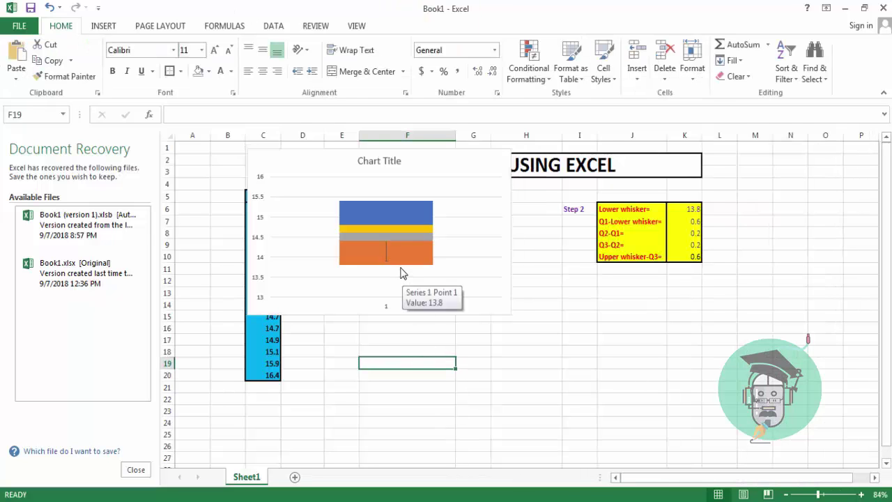
Format the orange Q1-Lower whisker segment with No fill, leaving only its error bar showing.
{"action": "left_click", "coordinate": [401, 267]}
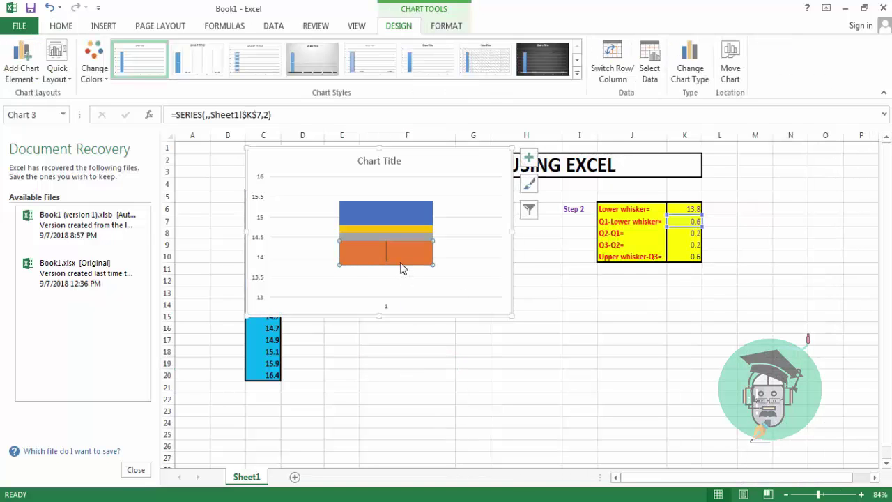
{"action": "right_click", "coordinate": [402, 267]}
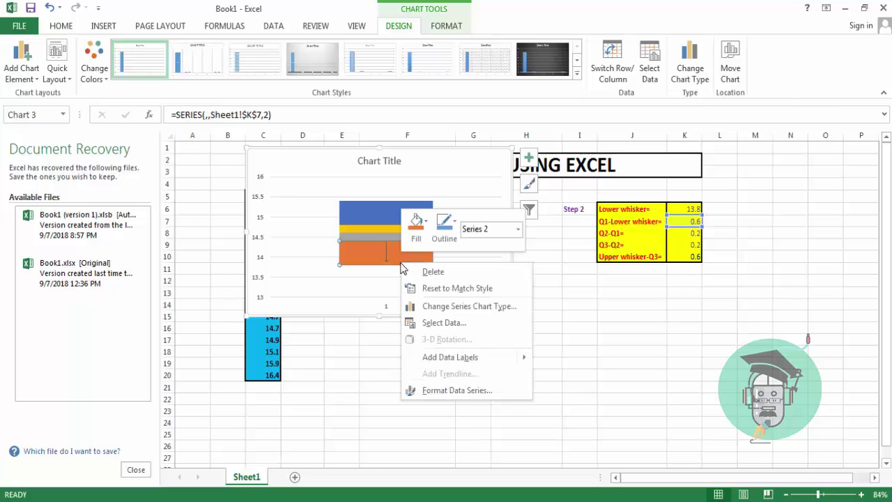
{"action": "left_click", "coordinate": [454, 390]}
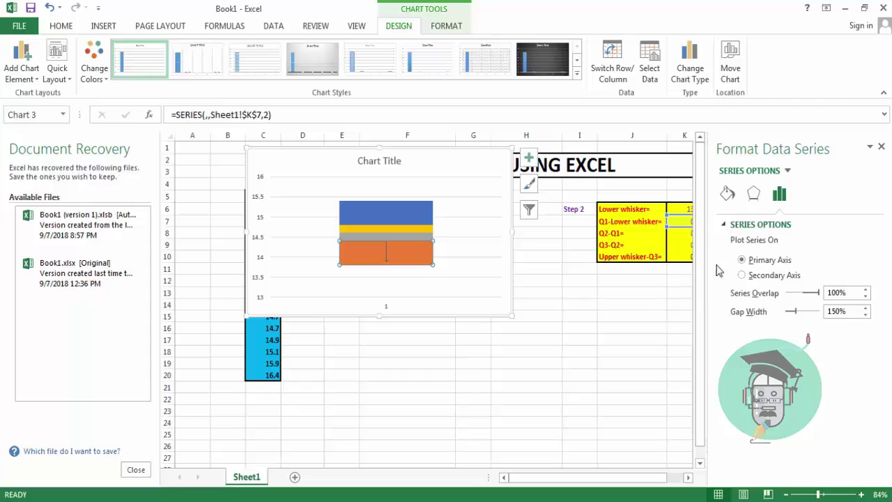
{"action": "left_click", "coordinate": [726, 195]}
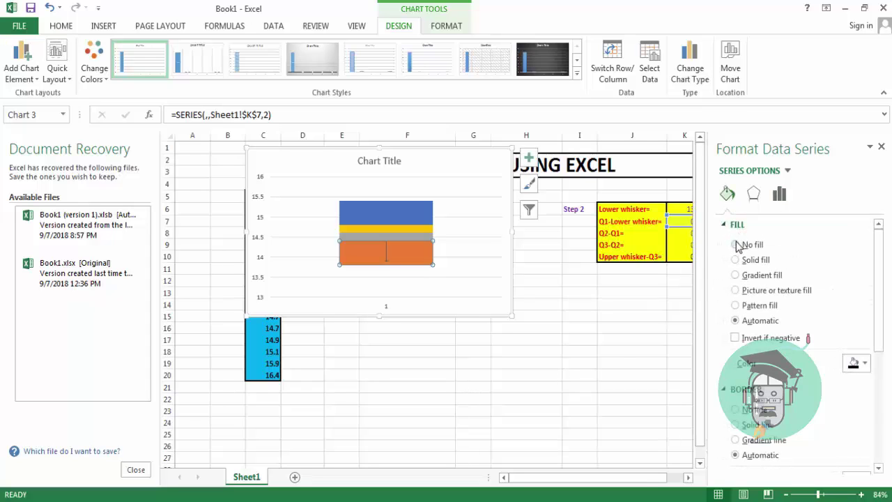
{"action": "left_click", "coordinate": [736, 245]}
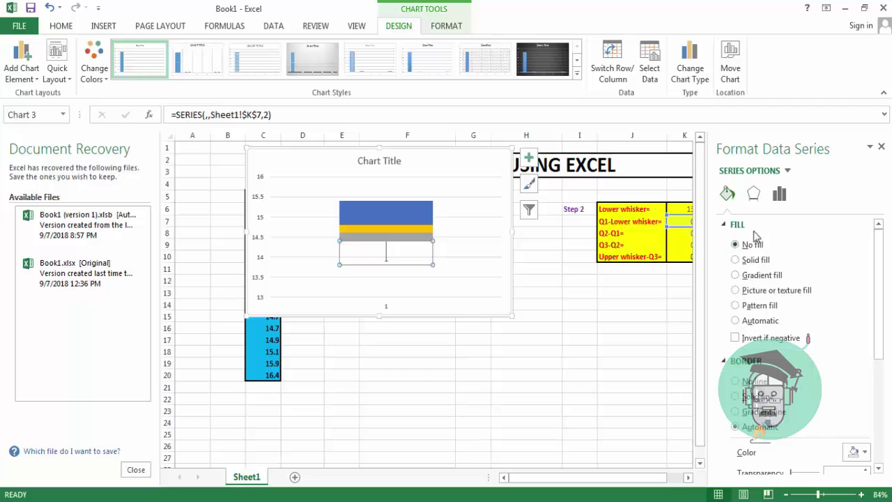
{"action": "left_click", "coordinate": [881, 149]}
{"action": "left_click", "coordinate": [515, 351]}
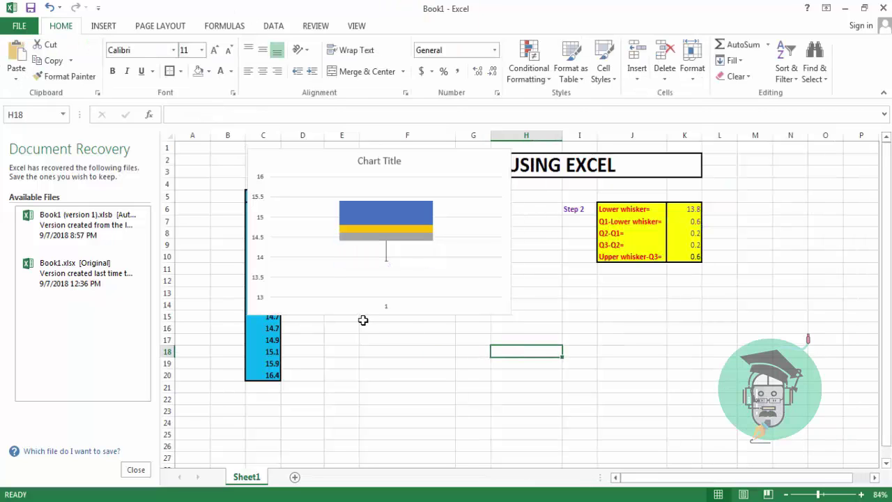
Format the blue uppermost segment, the Upper whisker-Q3 series from K10, with No fill.
{"action": "left_click", "coordinate": [370, 228]}
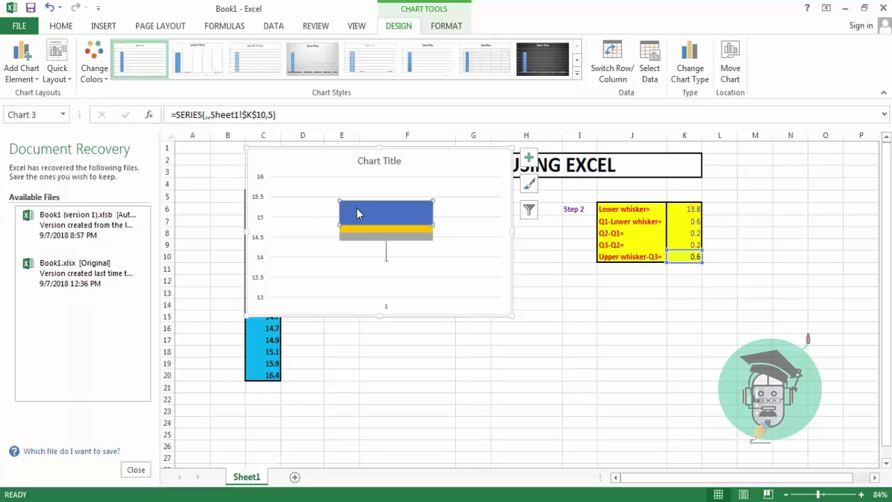
{"action": "right_click", "coordinate": [357, 212]}
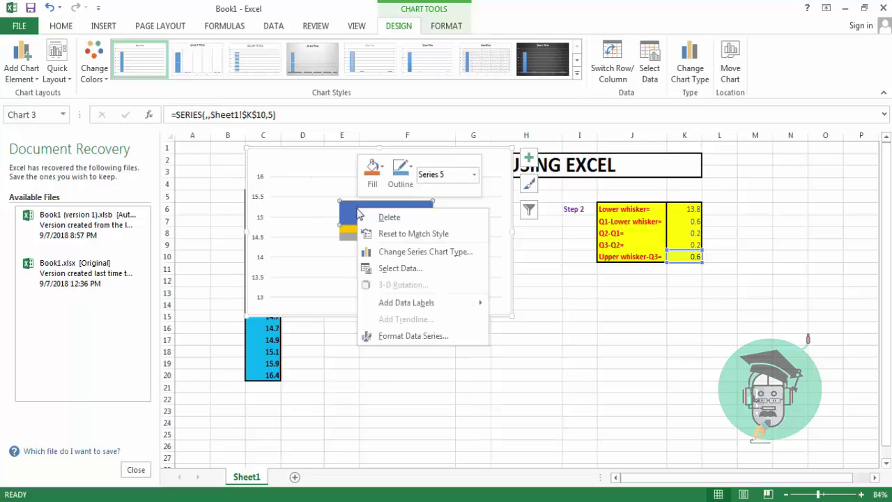
{"action": "left_click", "coordinate": [404, 336]}
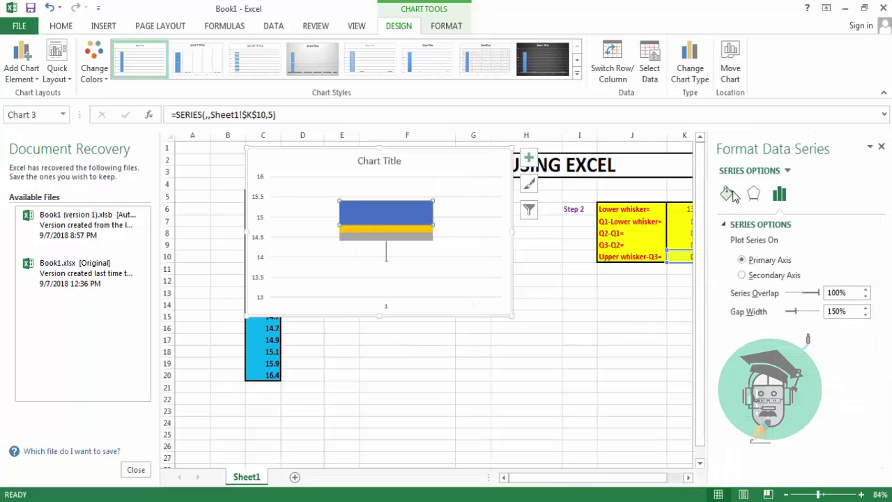
{"action": "left_click", "coordinate": [728, 195]}
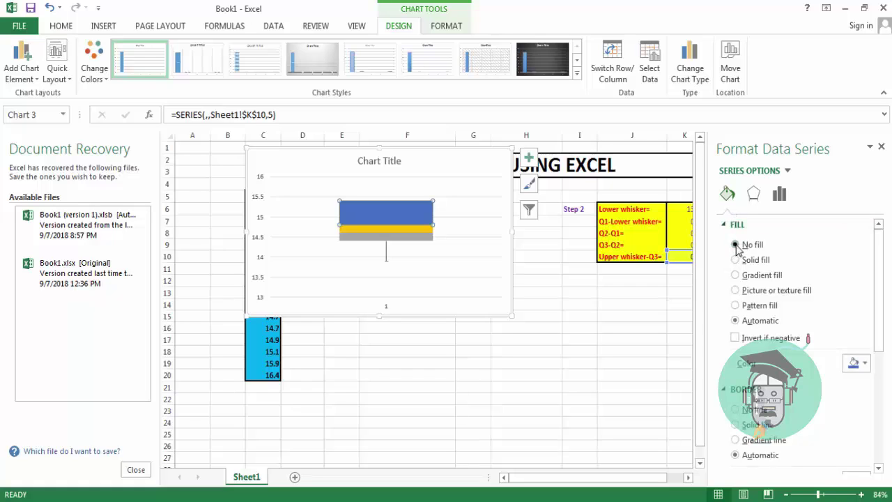
{"action": "left_click", "coordinate": [736, 245]}
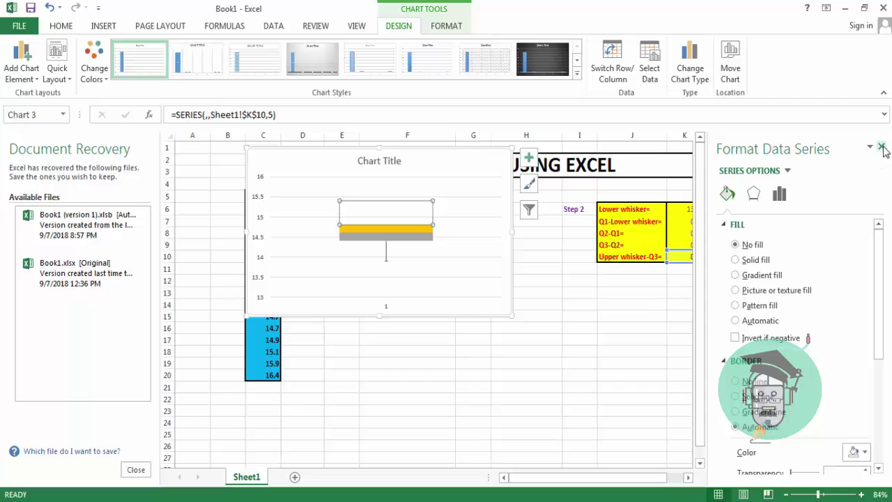
{"action": "left_click", "coordinate": [881, 148]}
{"action": "left_click", "coordinate": [522, 395]}
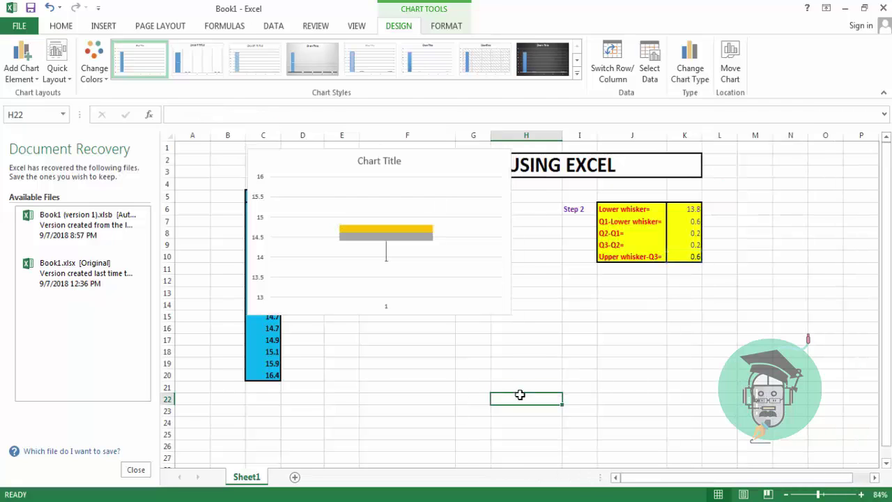
Format the yellow Q3-Q2 segment with No fill and a solid black border.
{"action": "left_click", "coordinate": [382, 235]}
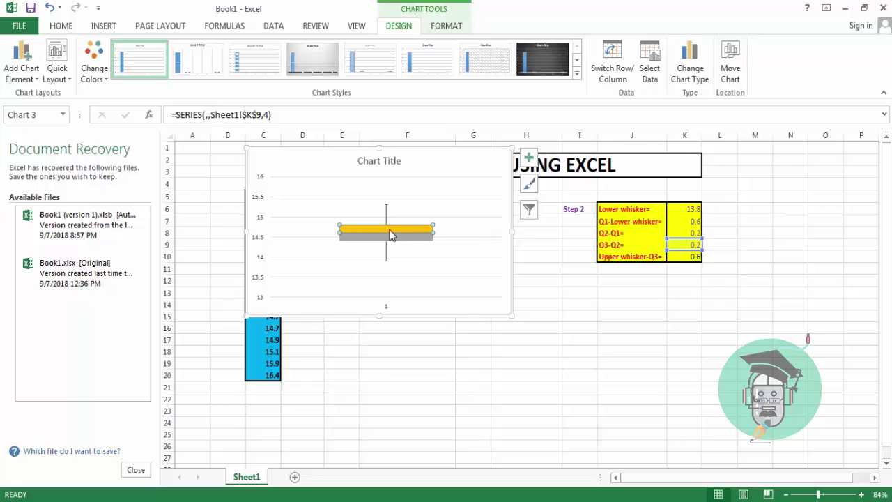
{"action": "right_click", "coordinate": [390, 236]}
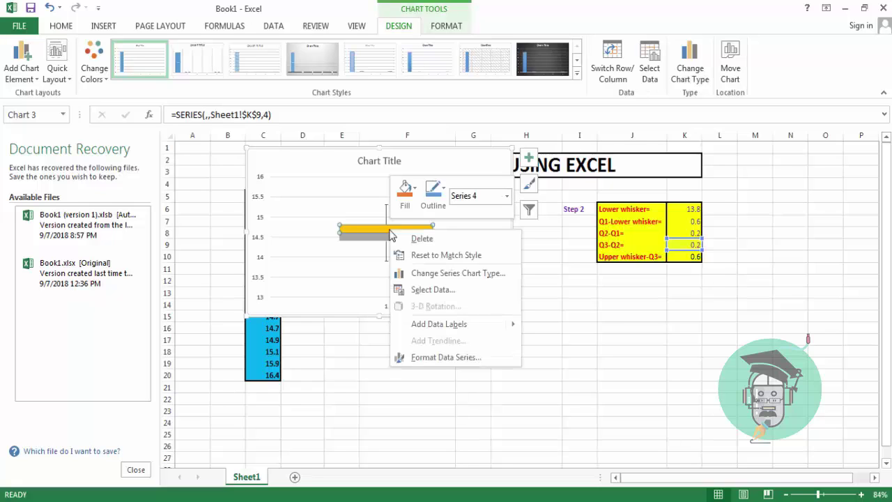
{"action": "left_click", "coordinate": [441, 359]}
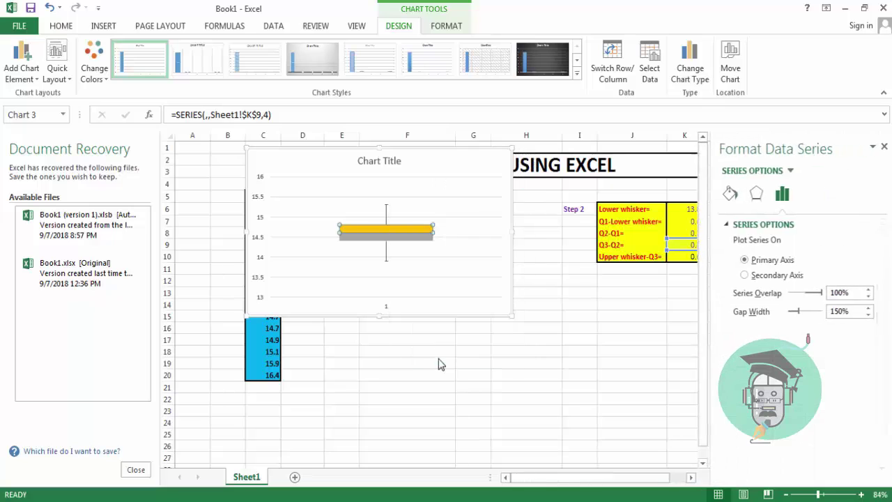
{"action": "left_click", "coordinate": [727, 195]}
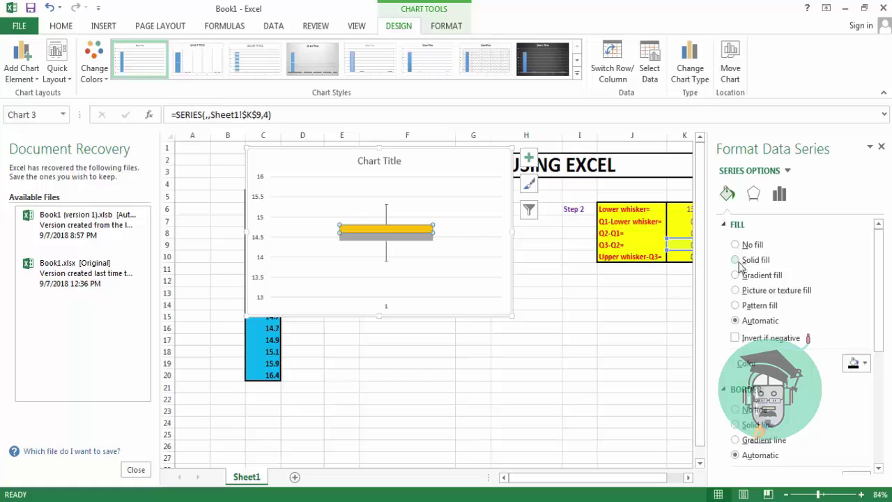
{"action": "left_click", "coordinate": [735, 244]}
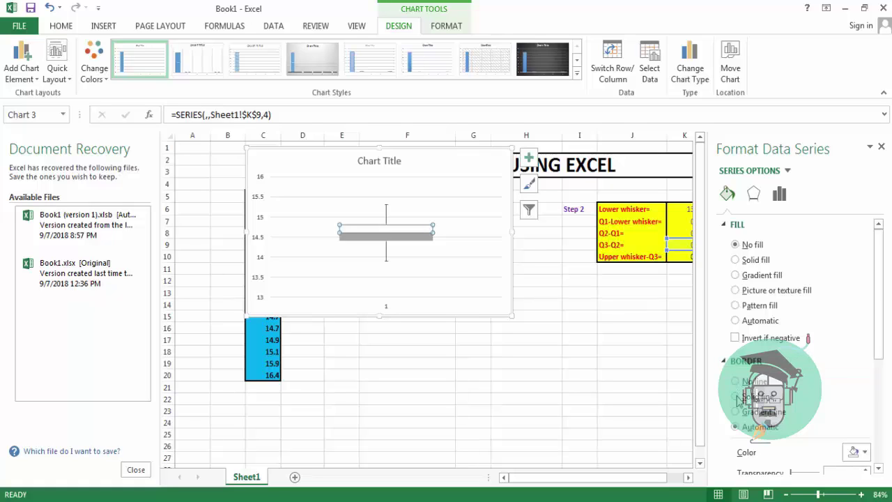
{"action": "left_click", "coordinate": [735, 396]}
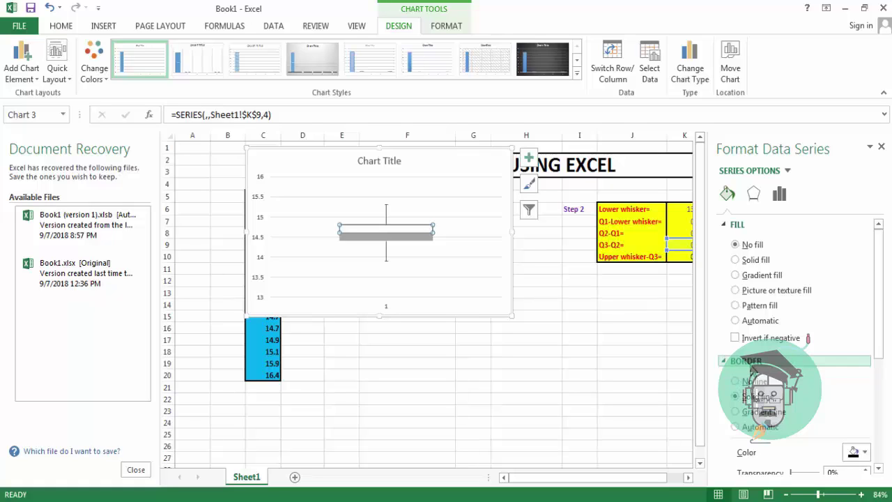
{"action": "left_click", "coordinate": [866, 452]}
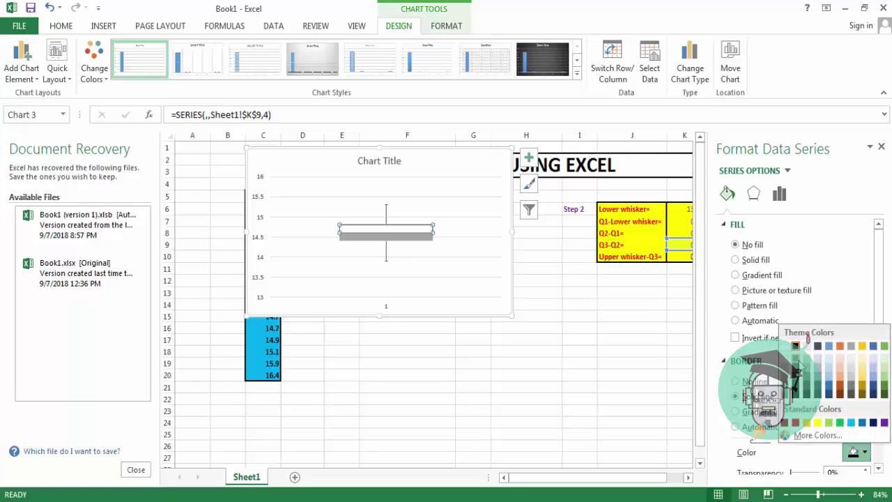
{"action": "left_click", "coordinate": [796, 347]}
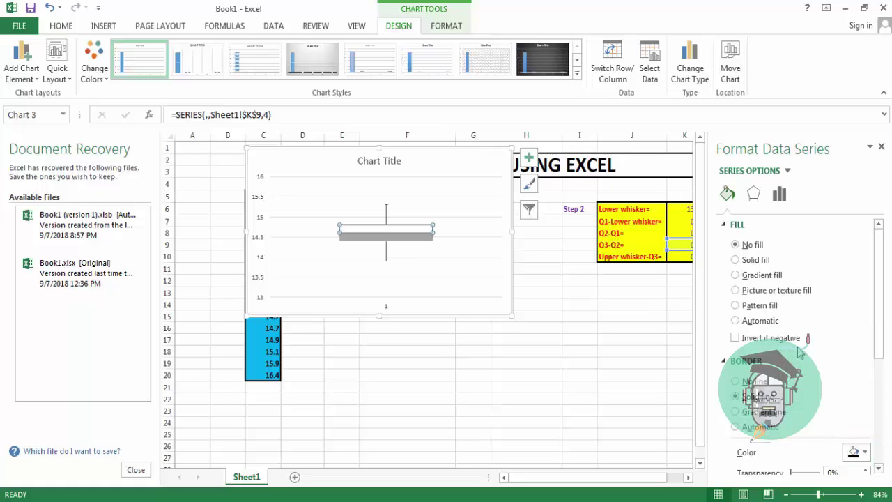
{"action": "left_click", "coordinate": [881, 148]}
{"action": "left_click", "coordinate": [499, 387]}
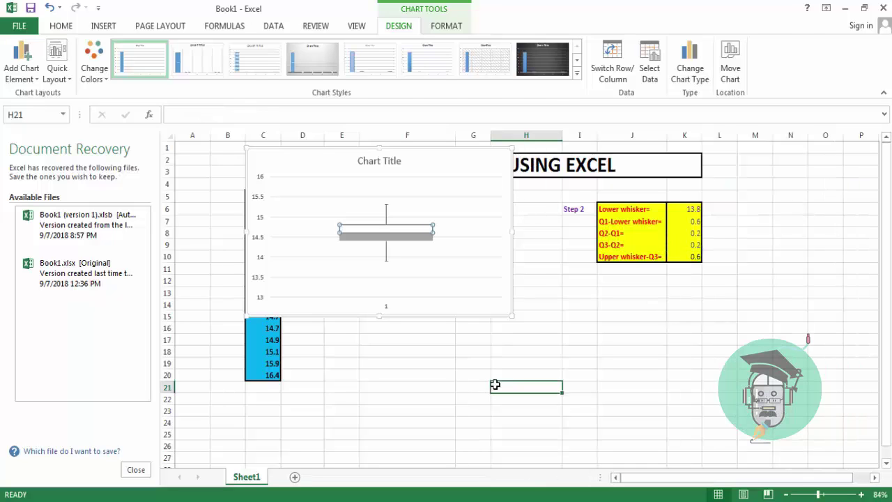
Format the grey Q2-Q1 segment with No fill and a solid black border.
{"action": "left_click", "coordinate": [370, 244]}
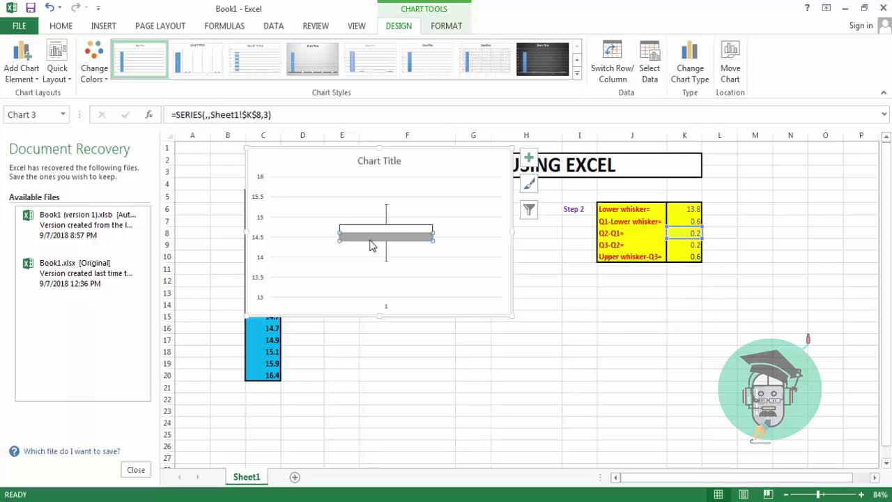
{"action": "right_click", "coordinate": [370, 244]}
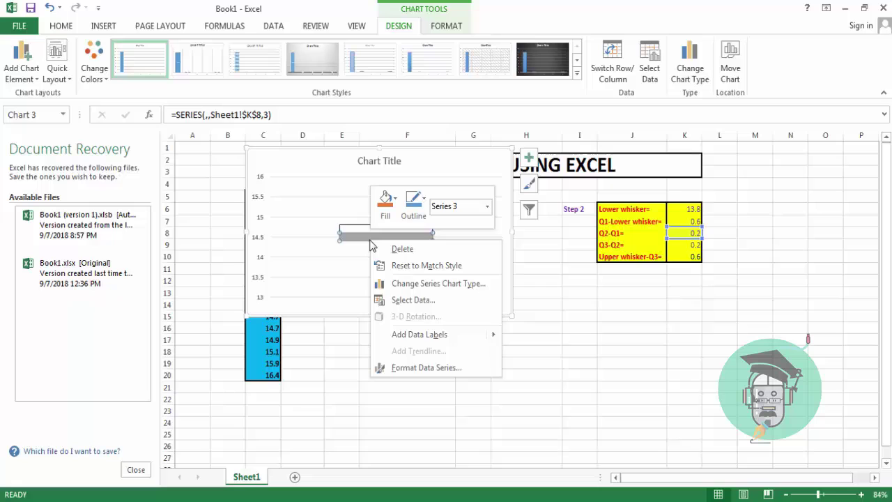
{"action": "left_click", "coordinate": [423, 369]}
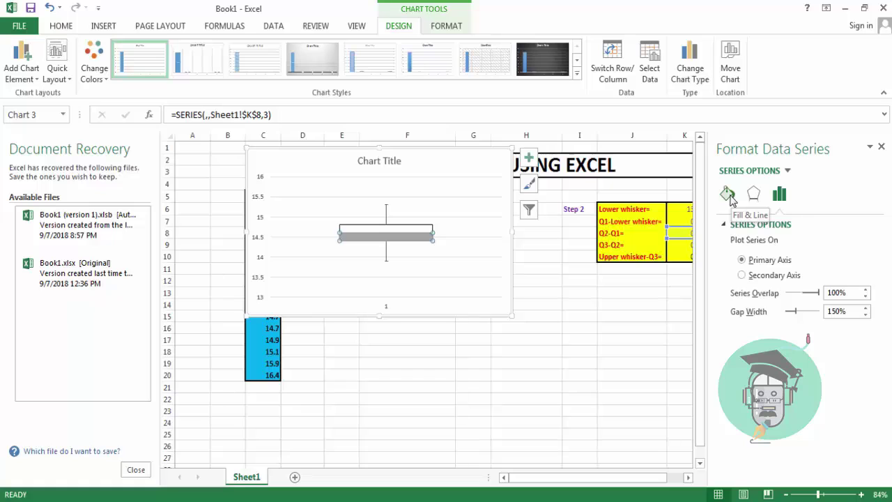
{"action": "left_click", "coordinate": [728, 195]}
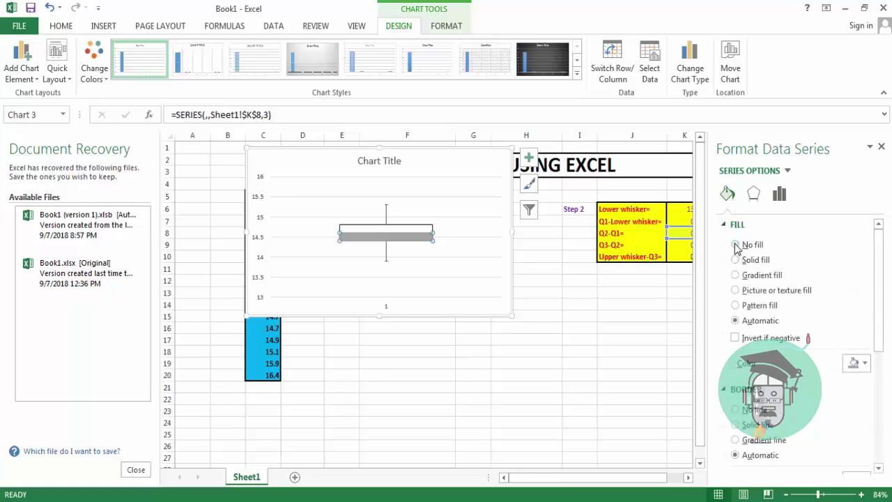
{"action": "left_click", "coordinate": [735, 245]}
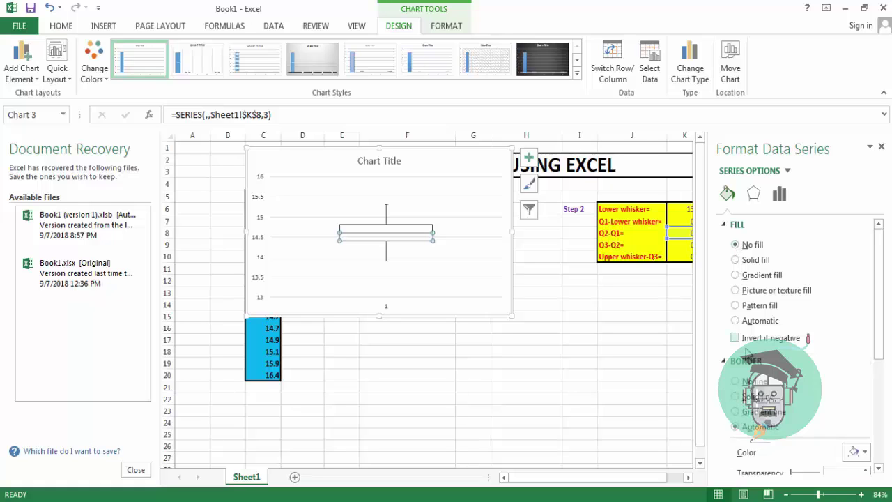
{"action": "left_click", "coordinate": [737, 398]}
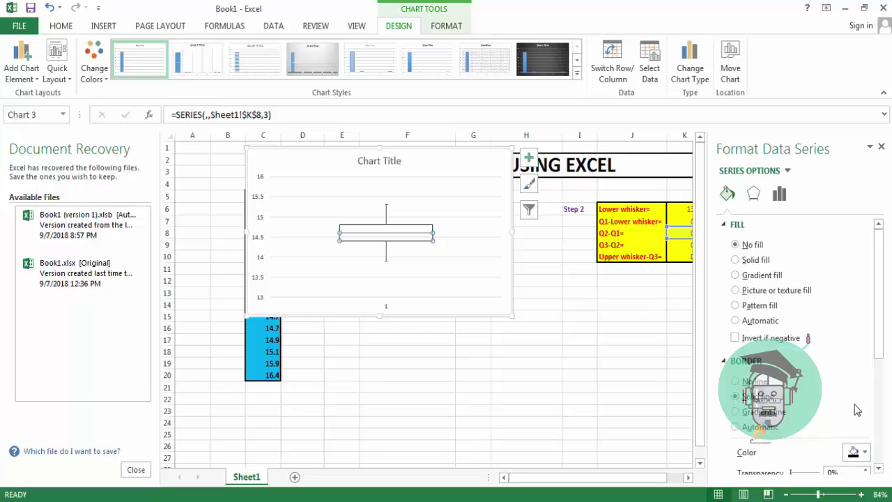
{"action": "left_click", "coordinate": [863, 452]}
{"action": "left_click", "coordinate": [796, 347]}
{"action": "left_click", "coordinate": [881, 146]}
{"action": "left_click", "coordinate": [448, 374]}
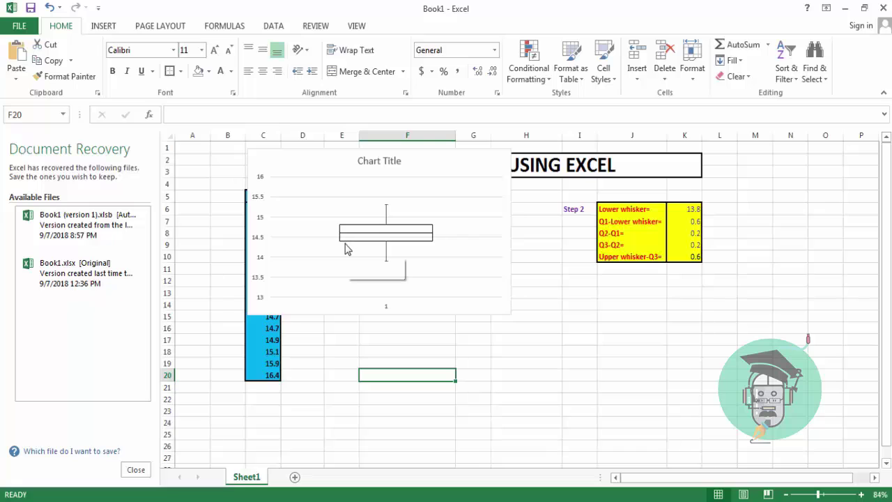
{"action": "mouse_move", "coordinate": [392, 236]}
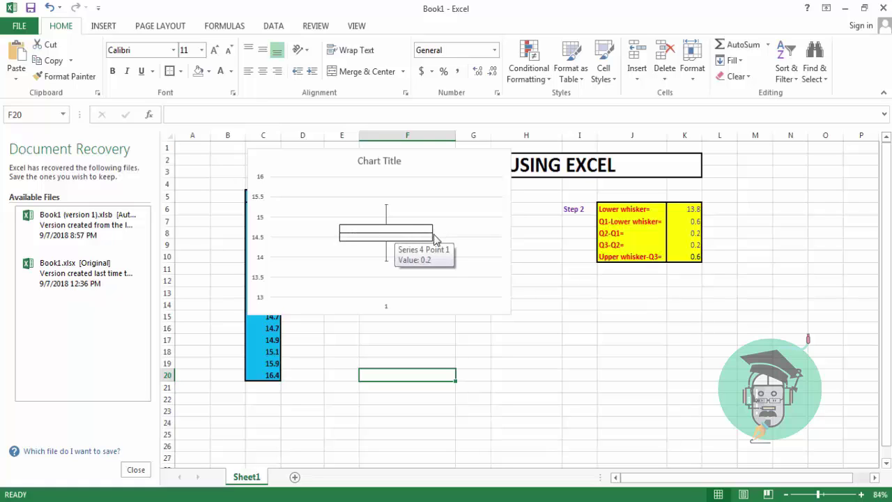
{"action": "mouse_move", "coordinate": [433, 241]}
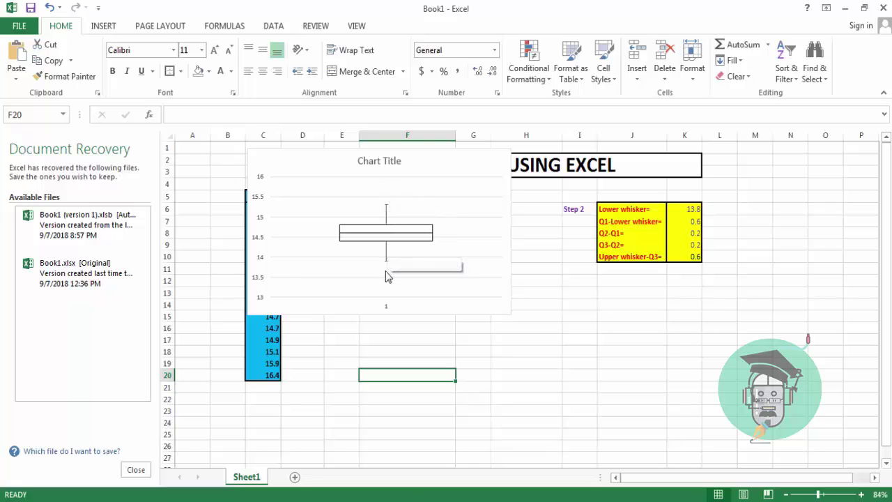
{"action": "mouse_move", "coordinate": [387, 289]}
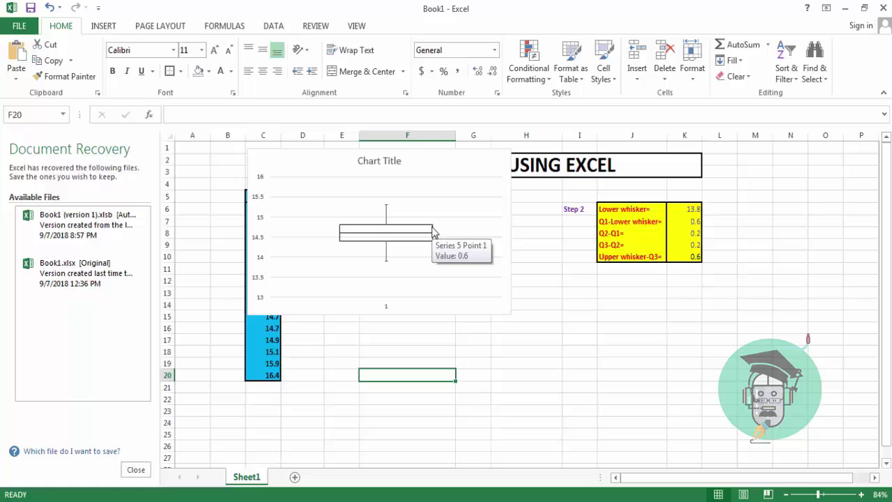
Hide the category label under the boxplot by setting the horizontal axis's label position to None.
{"action": "left_click", "coordinate": [387, 312]}
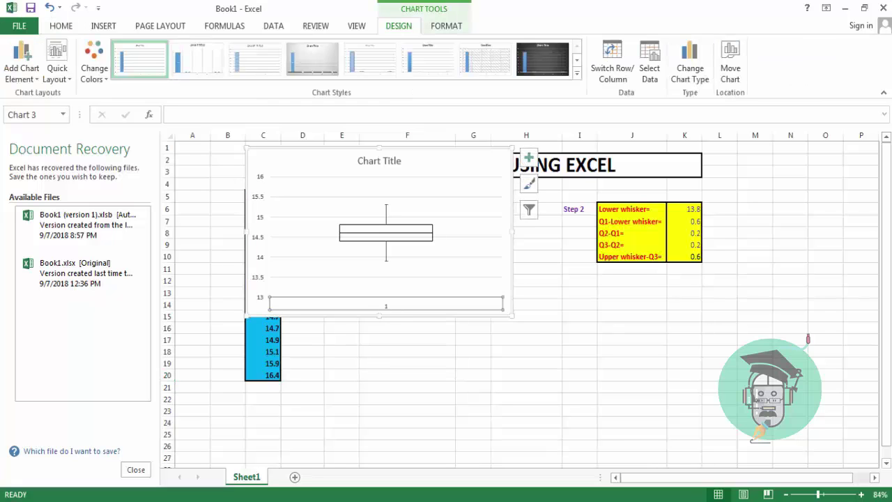
{"action": "right_click", "coordinate": [390, 309]}
{"action": "key", "text": "Escape"}
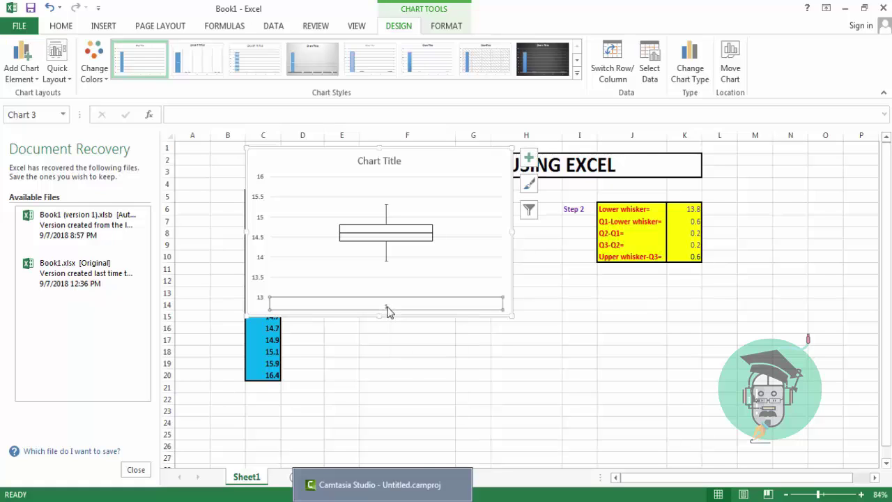
{"action": "right_click", "coordinate": [388, 311]}
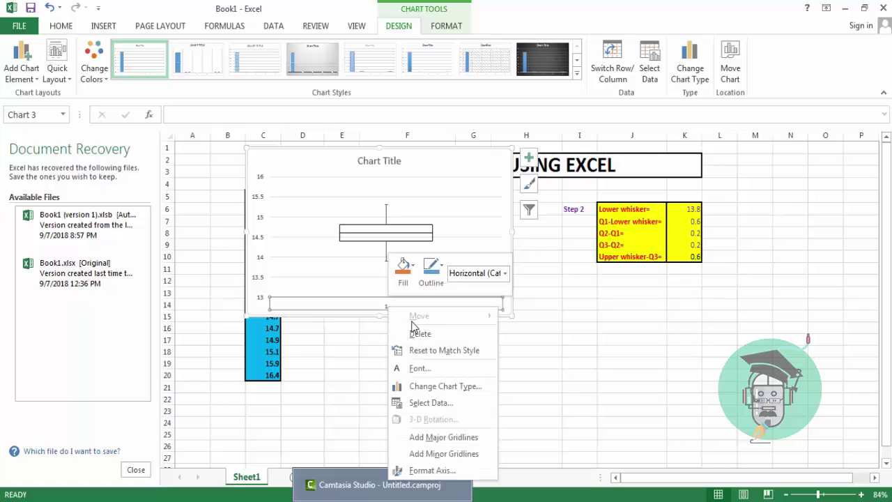
{"action": "left_click", "coordinate": [422, 471]}
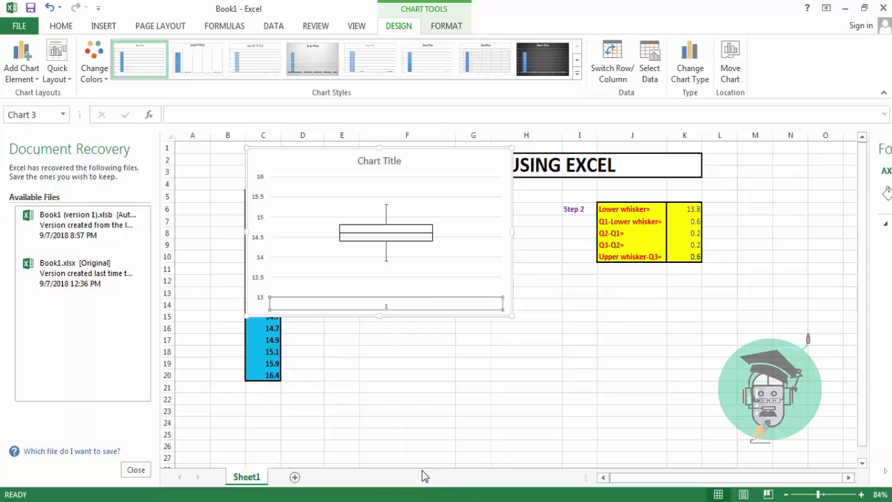
{"action": "left_click_drag", "start_coordinate": [883, 418], "coordinate": [878, 453]}
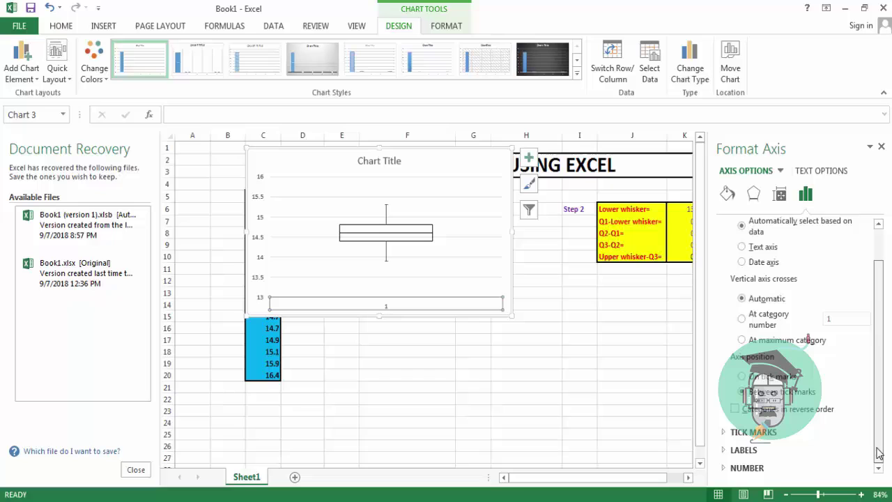
{"action": "left_click", "coordinate": [770, 455]}
{"action": "left_click_drag", "start_coordinate": [885, 392], "coordinate": [880, 454]}
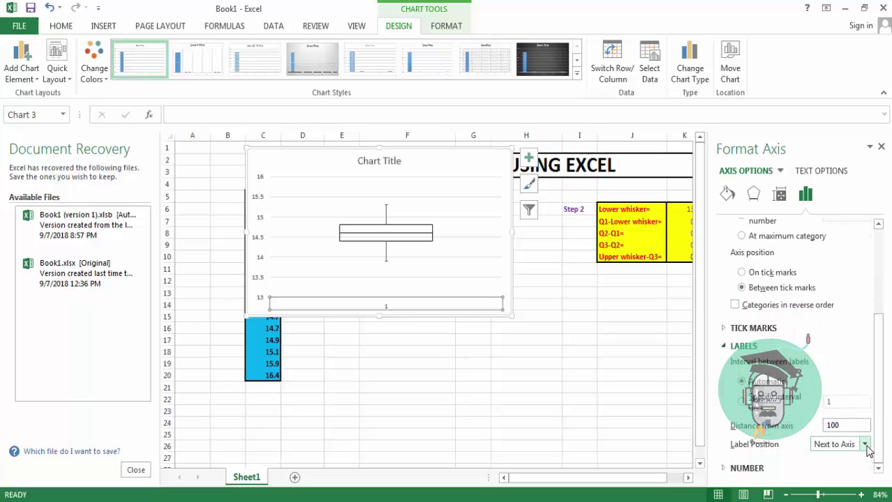
{"action": "left_click", "coordinate": [865, 443]}
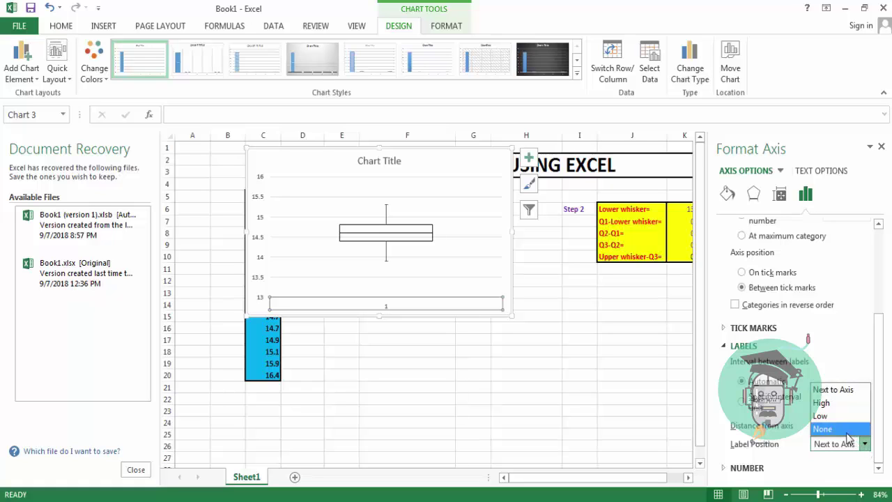
{"action": "left_click", "coordinate": [847, 437]}
{"action": "left_click", "coordinate": [629, 398]}
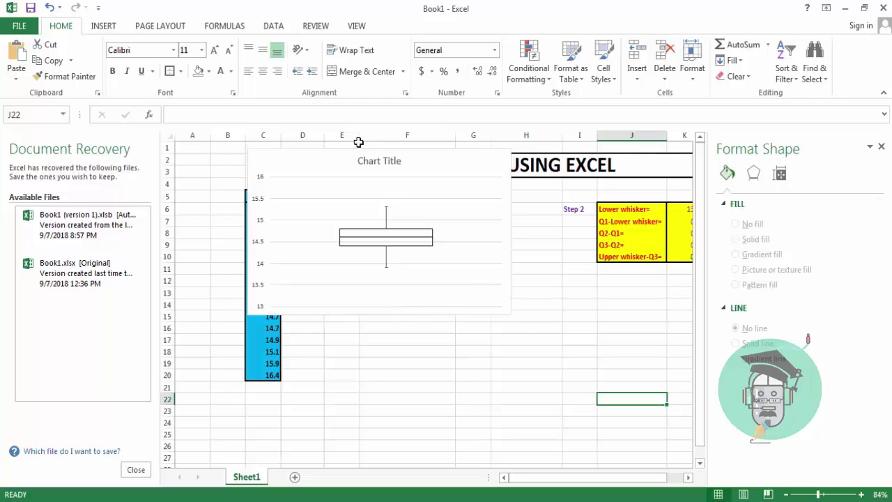
Replace the placeholder chart title with "Box plot".
{"action": "left_click", "coordinate": [365, 164]}
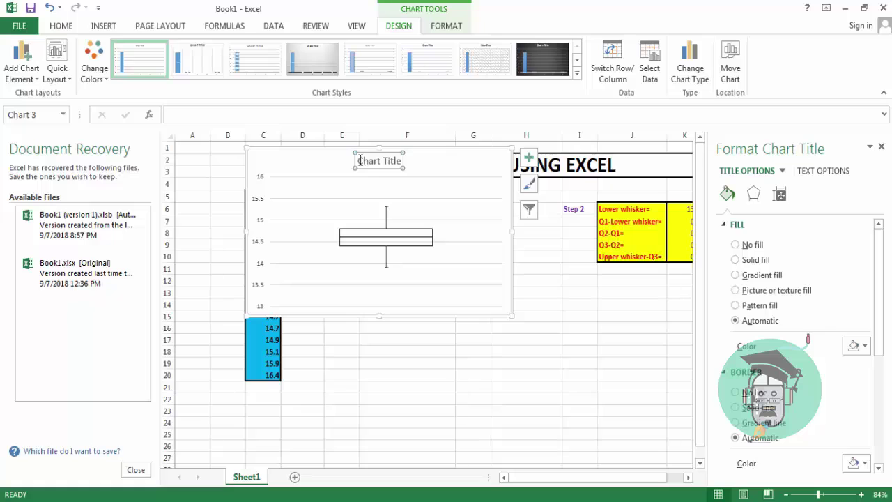
{"action": "left_click_drag", "start_coordinate": [358, 162], "coordinate": [395, 162]}
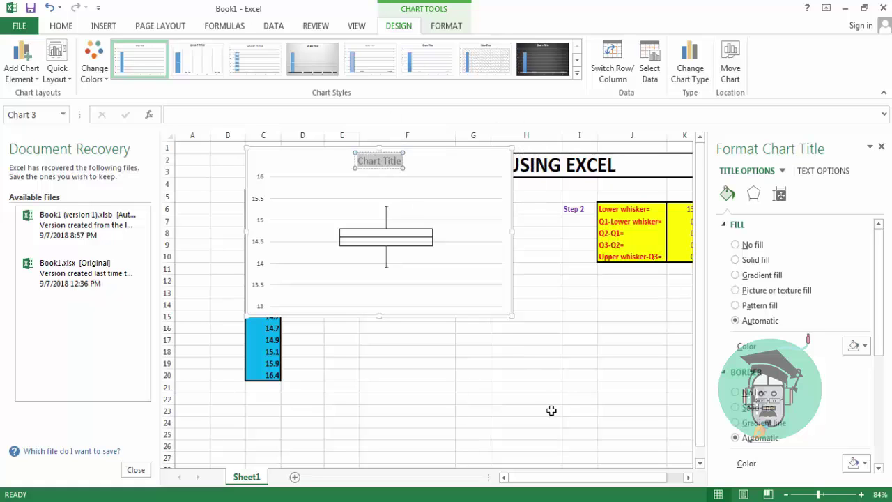
{"action": "type", "text": "B"}
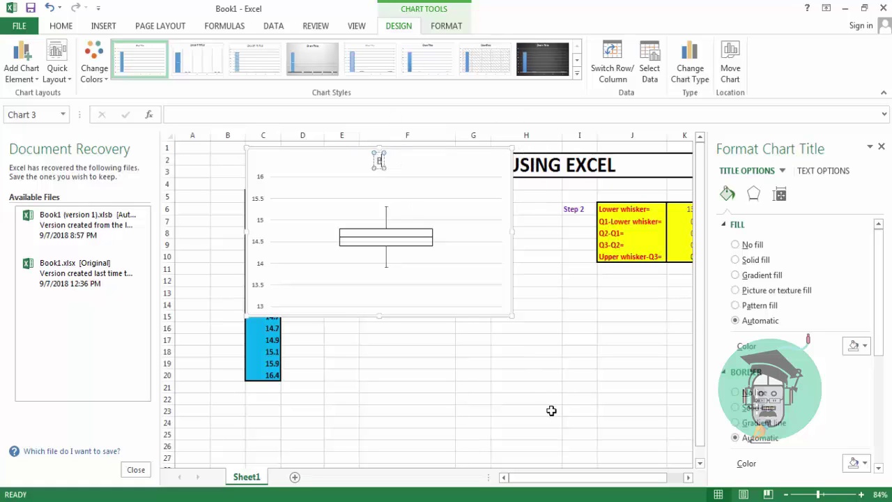
{"action": "type", "text": "ox plot"}
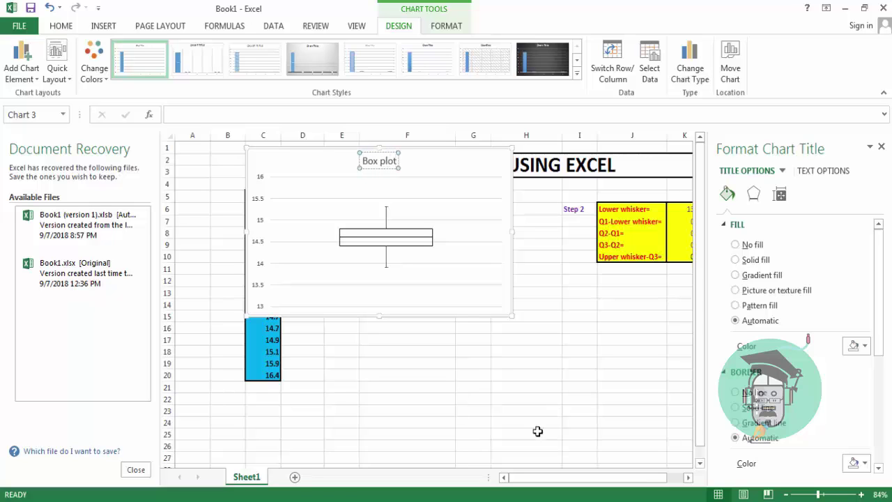
{"action": "left_click_drag", "start_coordinate": [554, 432], "coordinate": [551, 424]}
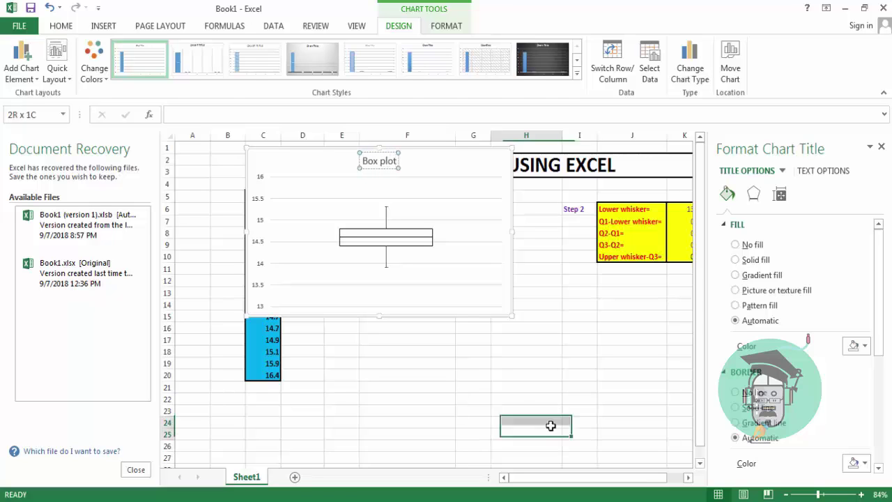